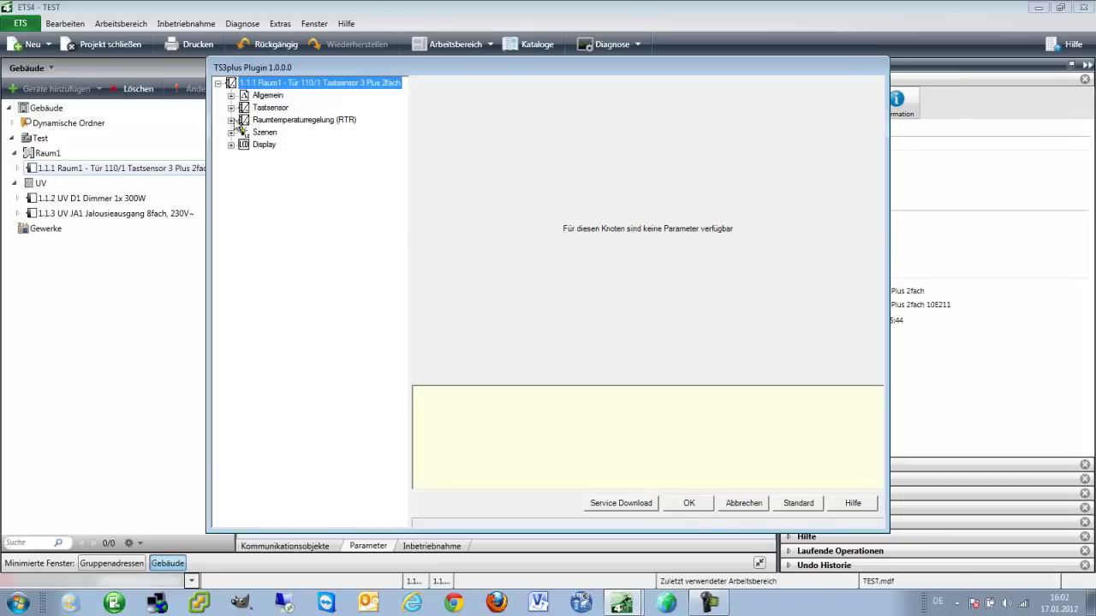
# In the room temperature controller's general settings (Regler Allgemein), set Art der Heizung to Fußbodenheizung (5 K / 240 min).
pyautogui.click(261, 122)
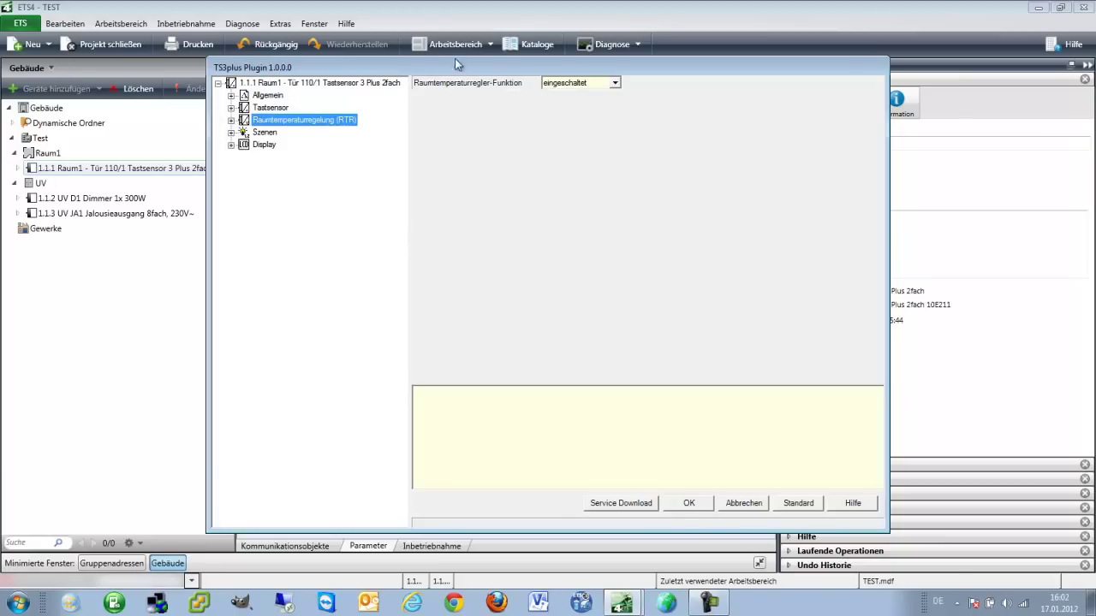
pyautogui.click(231, 121)
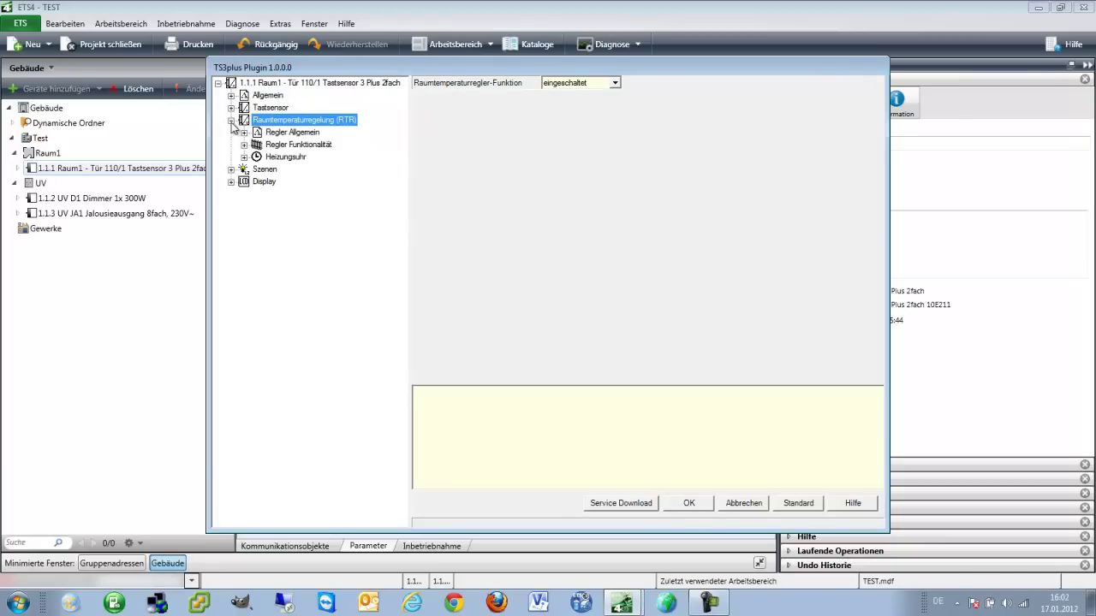
pyautogui.click(275, 131)
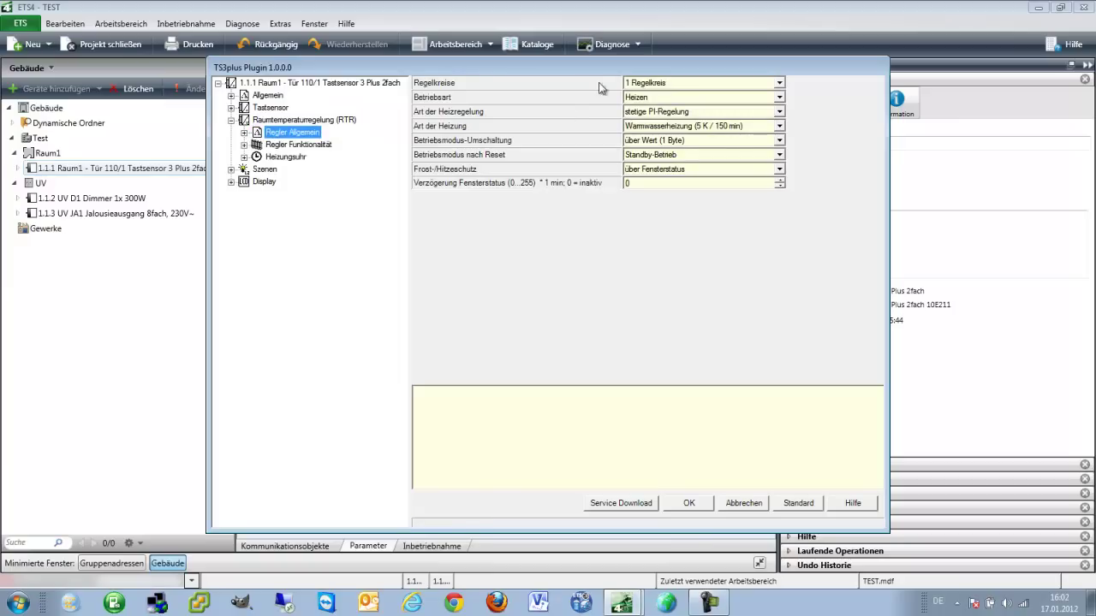
pyautogui.click(687, 98)
pyautogui.click(705, 111)
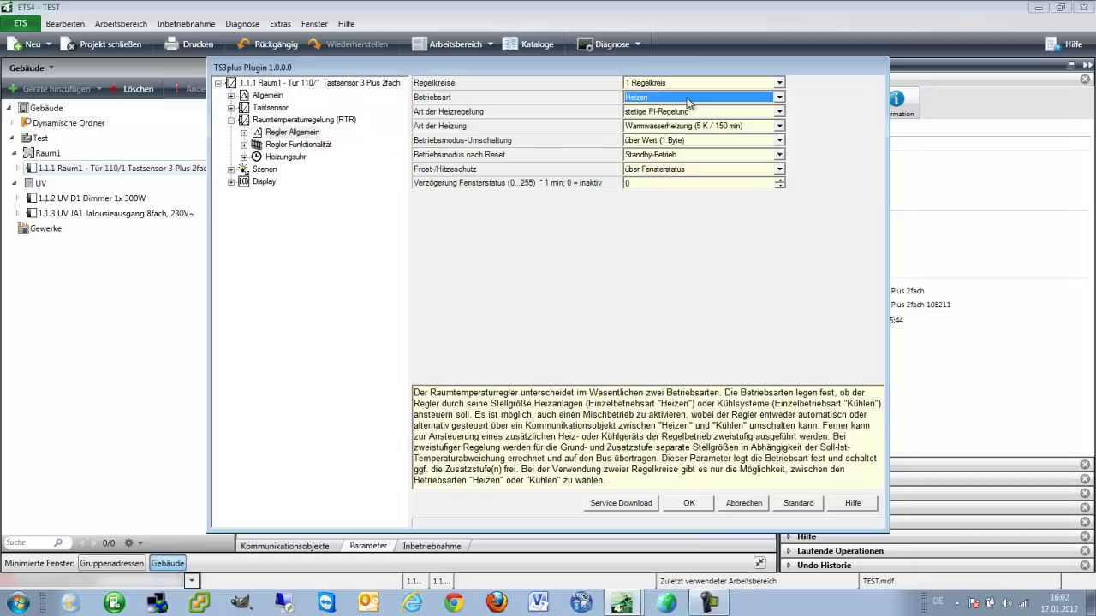
pyautogui.click(706, 112)
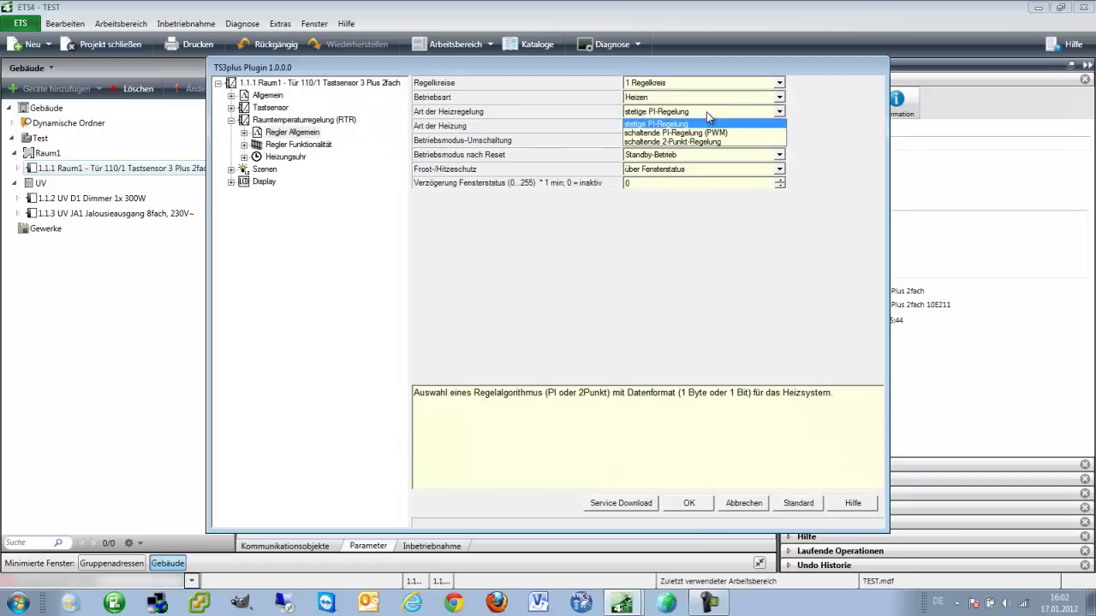
pyautogui.click(706, 112)
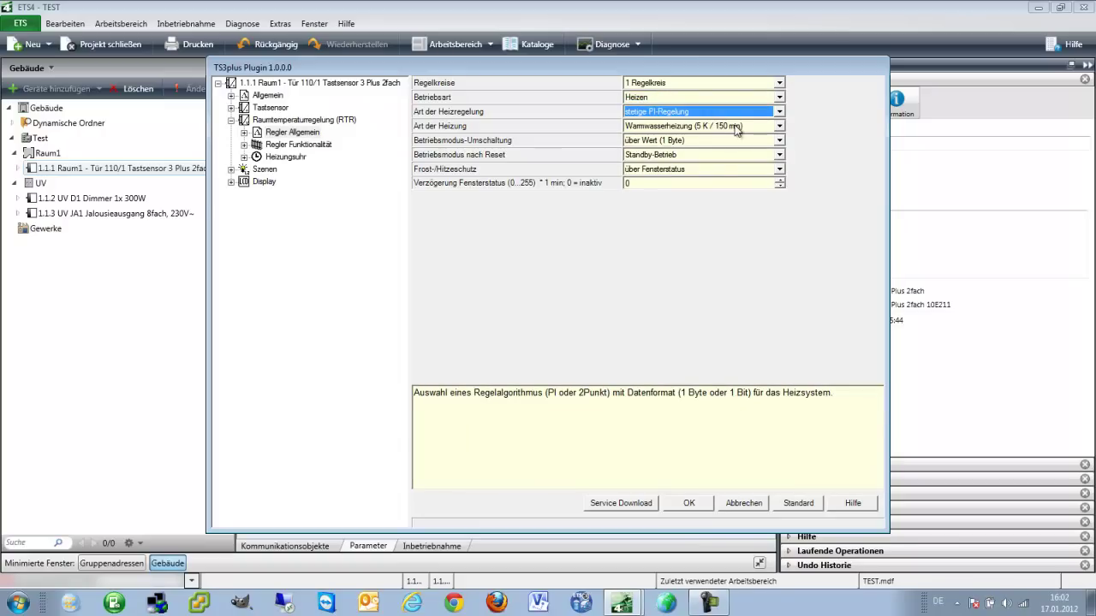
pyautogui.click(734, 127)
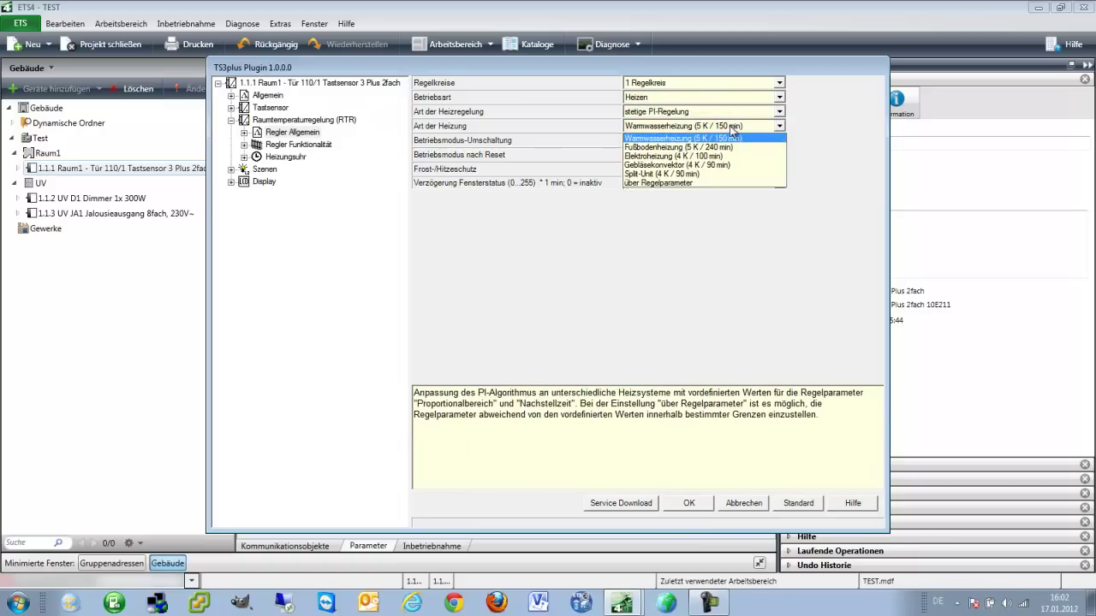
pyautogui.click(714, 147)
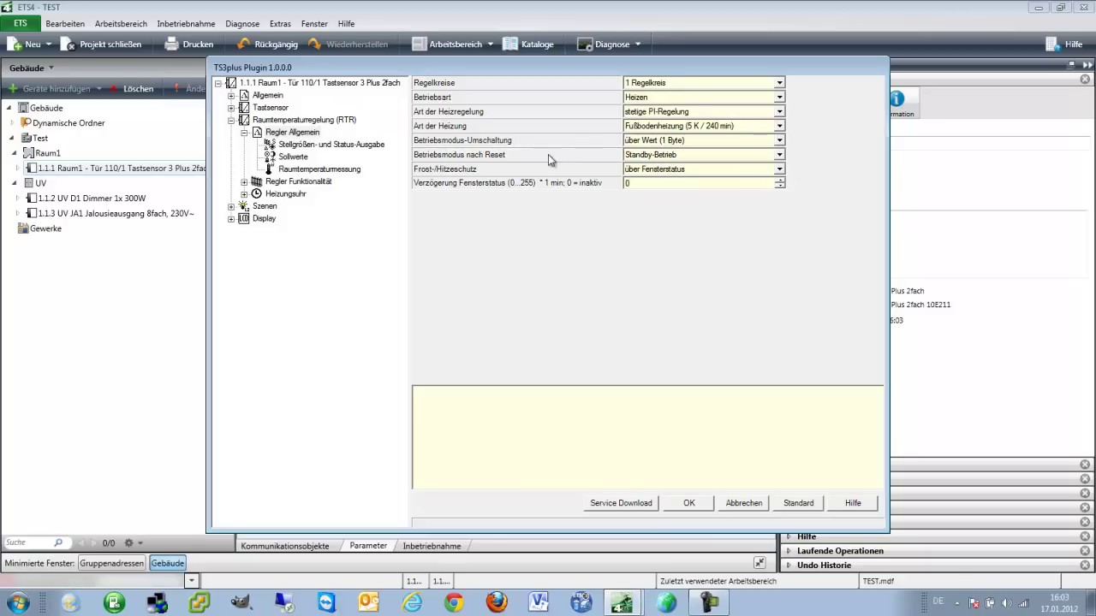
# Set Betriebsmodus nach Reset to Komfortbetrieb and review the frost/heat protection options and the window status delay.
pyautogui.click(672, 155)
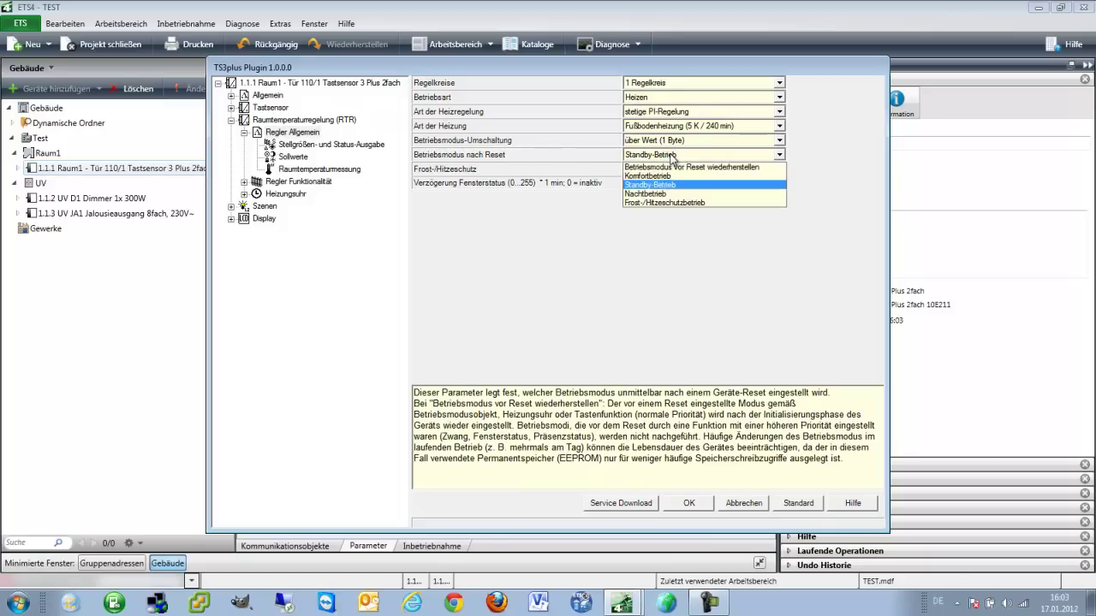
pyautogui.click(672, 176)
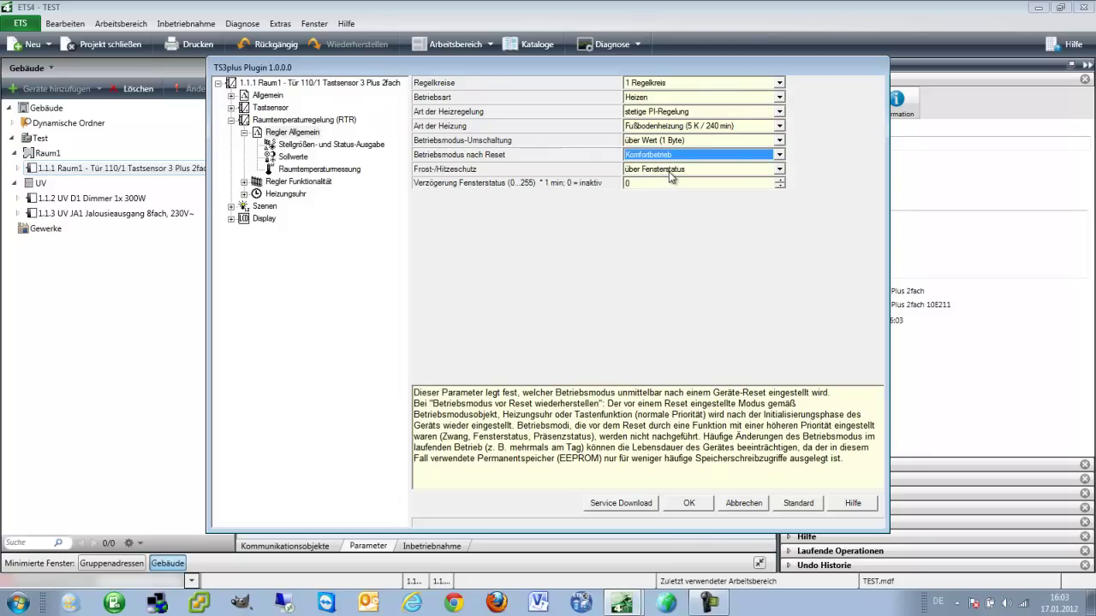
pyautogui.click(669, 170)
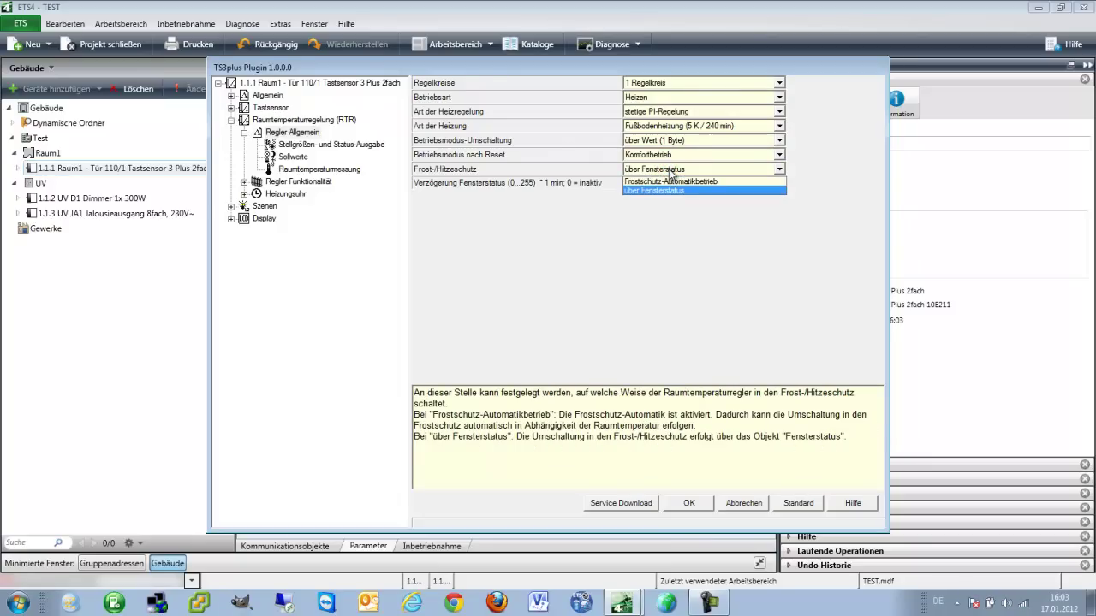
pyautogui.click(676, 172)
pyautogui.click(677, 171)
pyautogui.click(696, 172)
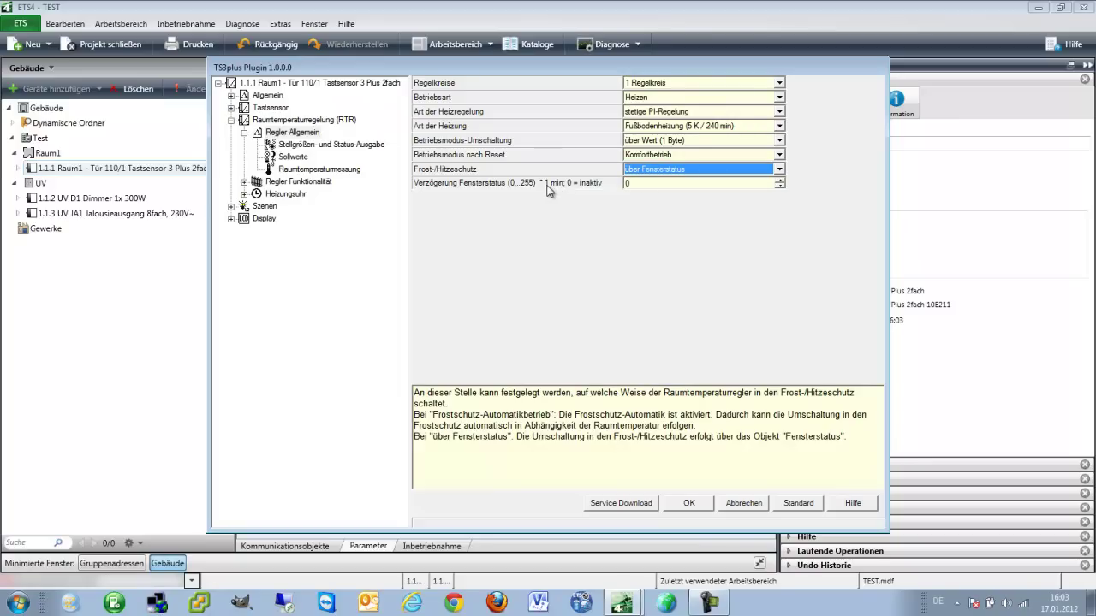
pyautogui.click(684, 182)
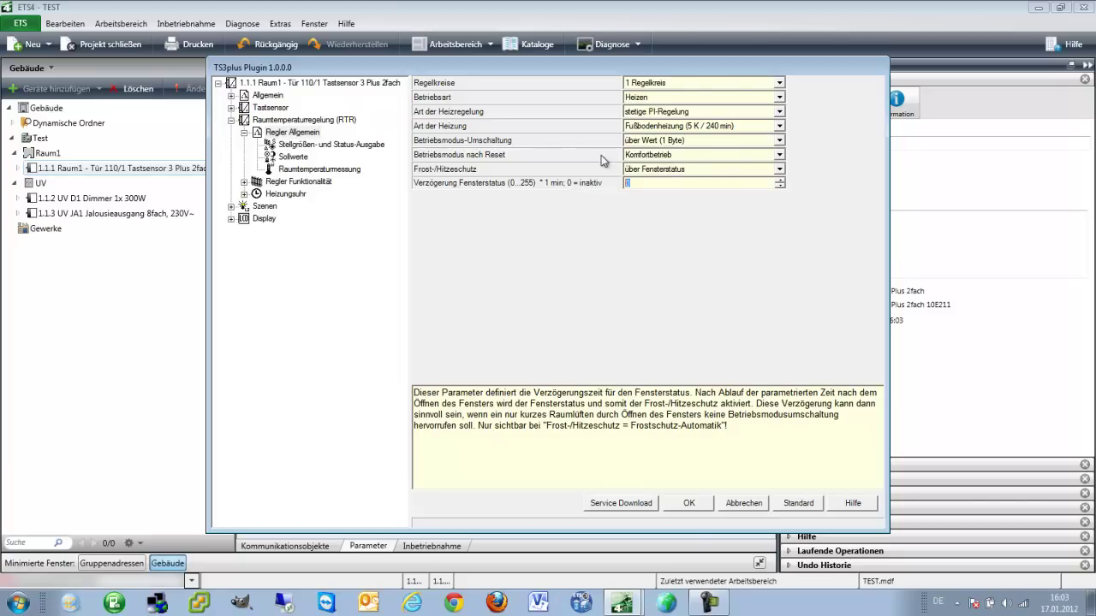
# Examine the Stellgrößen- und Status-Ausgabe parameters, including the automatic sending and cycle times, heating output direction, heating message and controller status format.
pyautogui.click(309, 146)
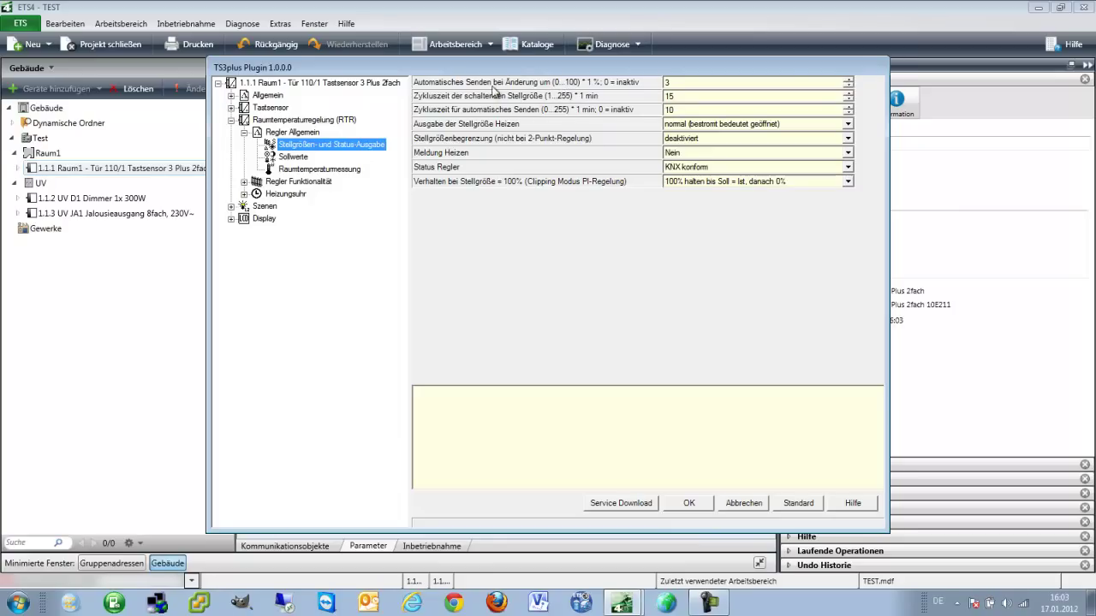
pyautogui.click(548, 86)
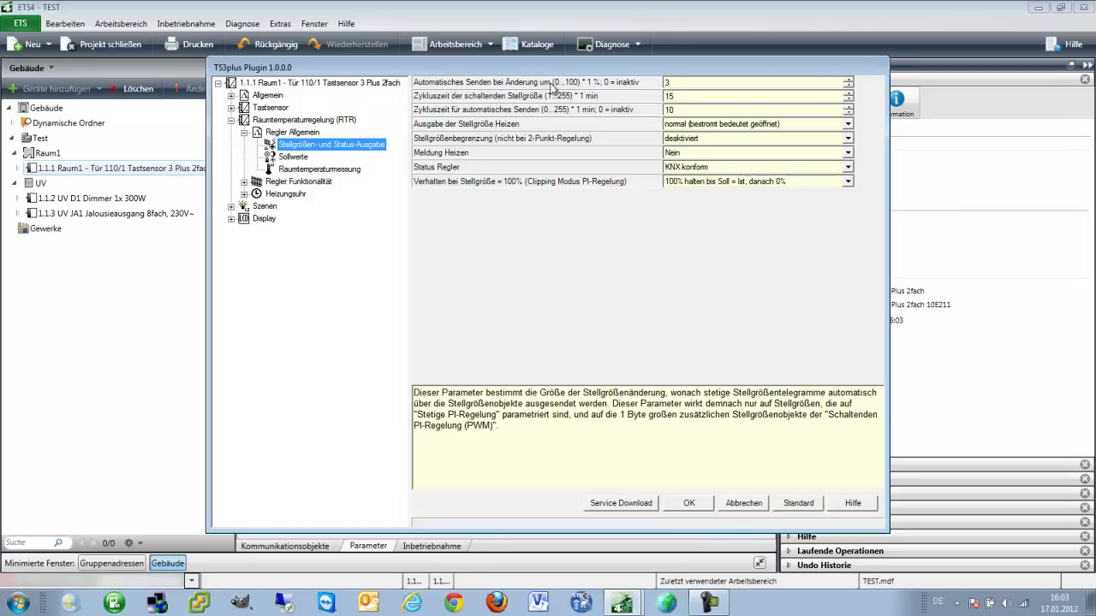
pyautogui.click(681, 82)
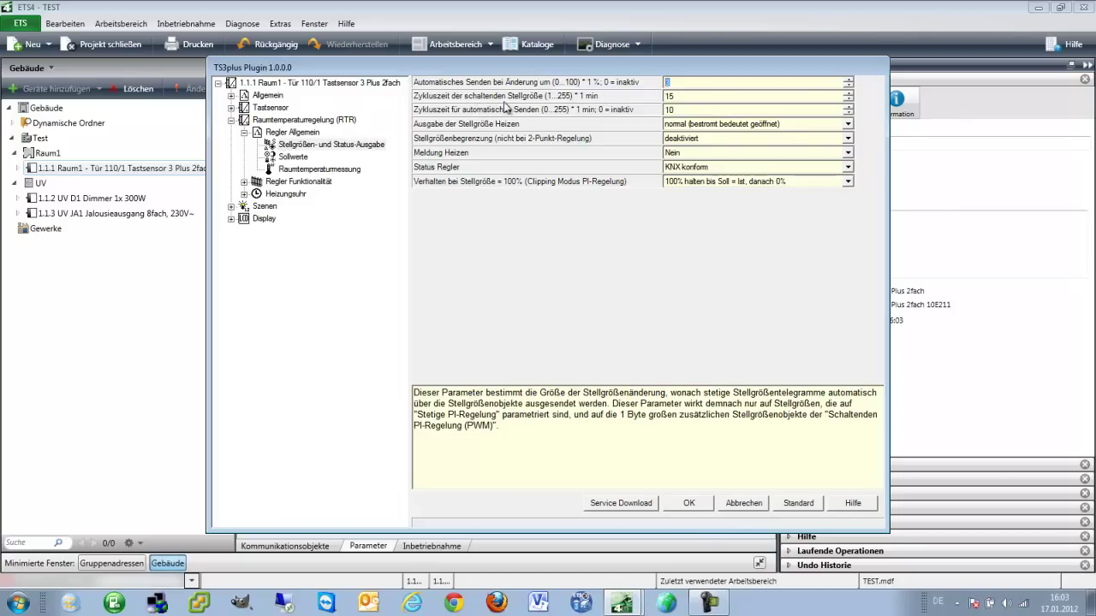
pyautogui.moveTo(536, 99)
pyautogui.click(681, 96)
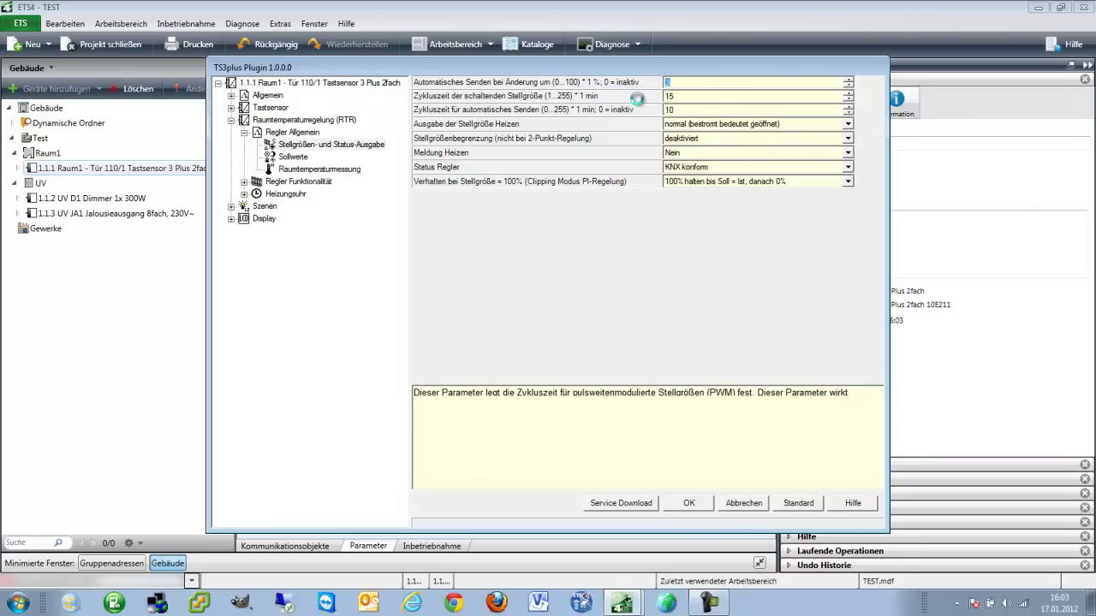
pyautogui.click(698, 111)
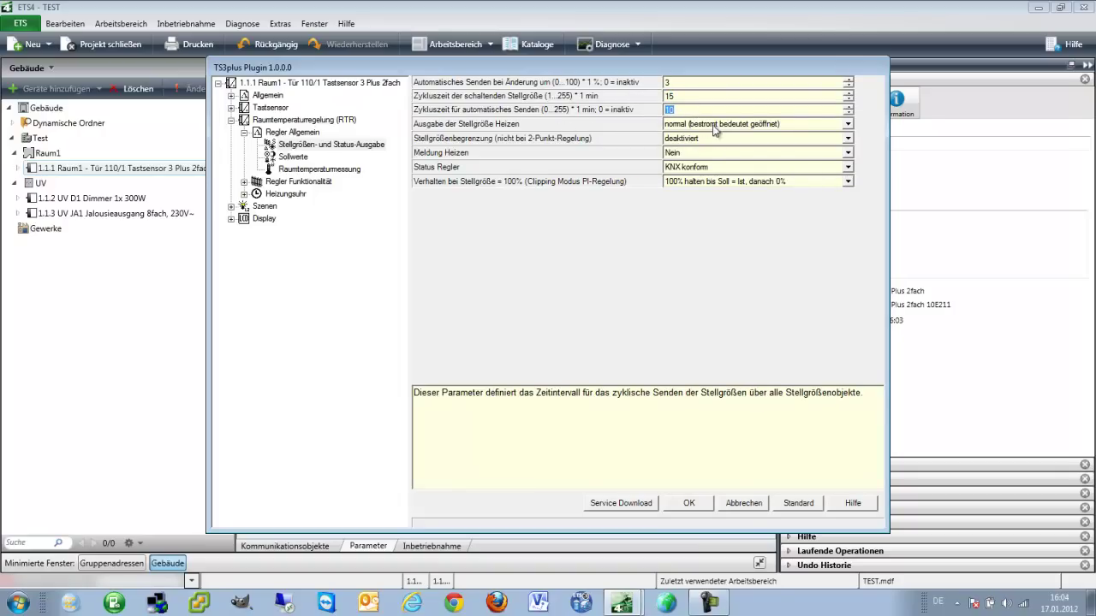
pyautogui.click(767, 123)
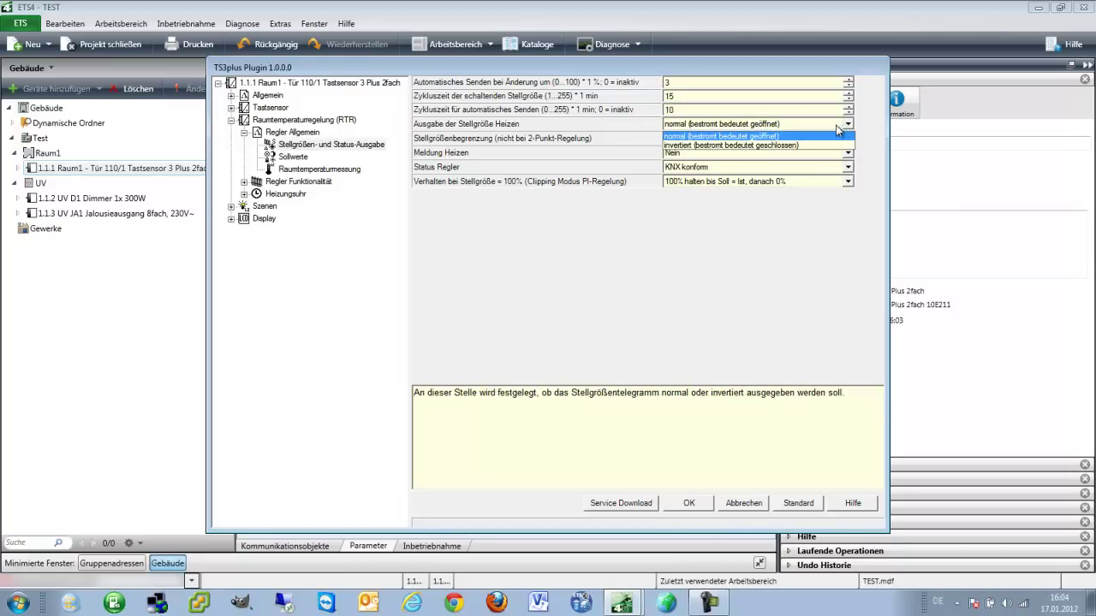
pyautogui.click(553, 131)
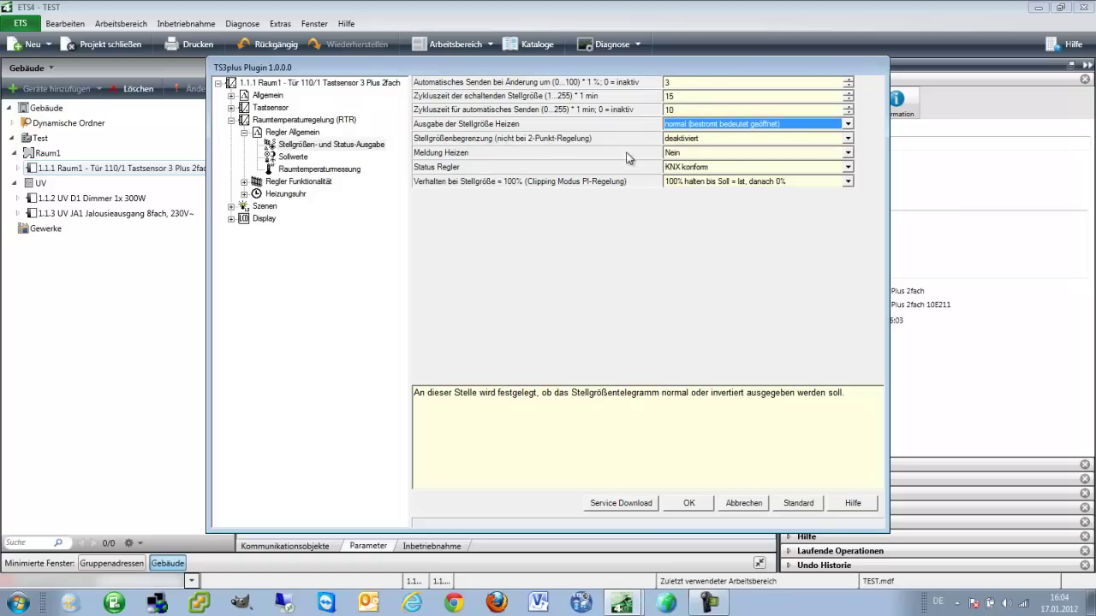
pyautogui.click(702, 154)
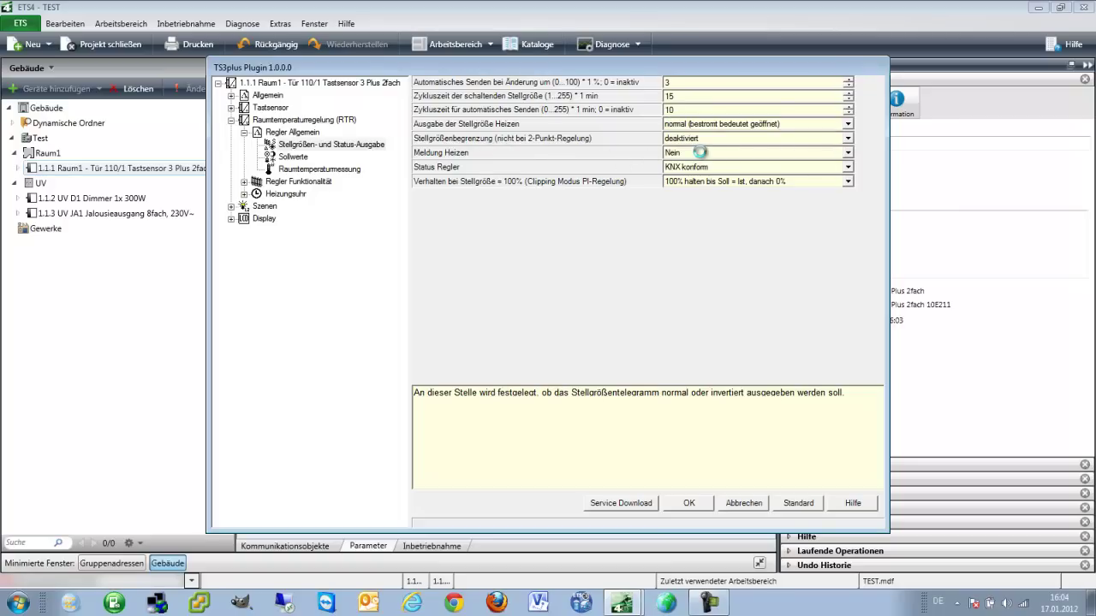
pyautogui.click(741, 166)
pyautogui.click(741, 166)
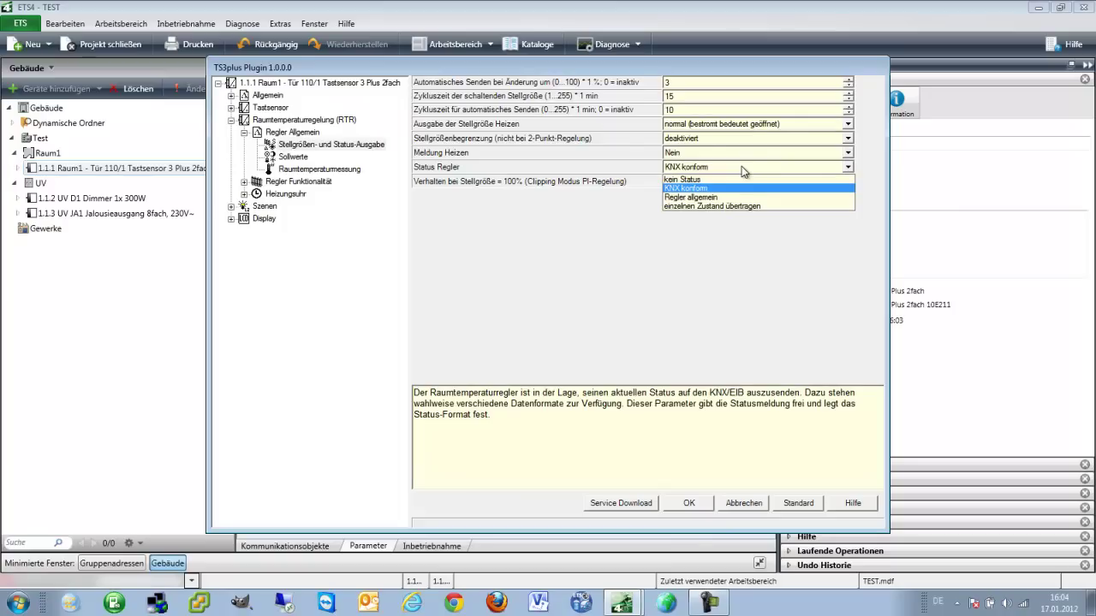
pyautogui.click(742, 166)
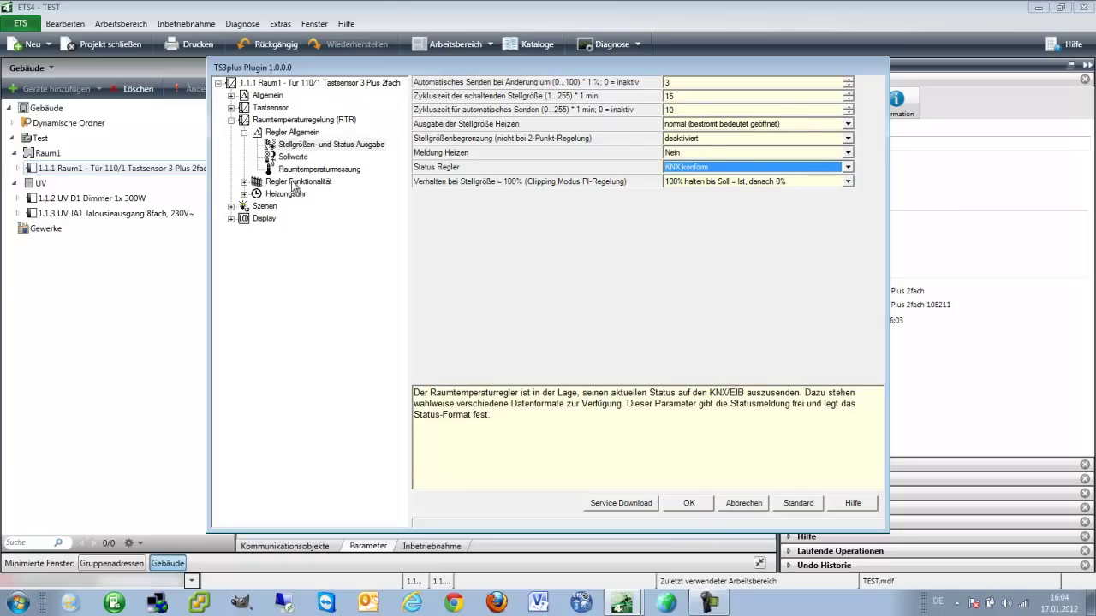
# In the Sollwerte parameters, set permanent adoption of base temperature setpoint changes (Änderung des Sollwertes der Basistemperatur dauerhaft übernehmen) to Ja.
pyautogui.click(294, 157)
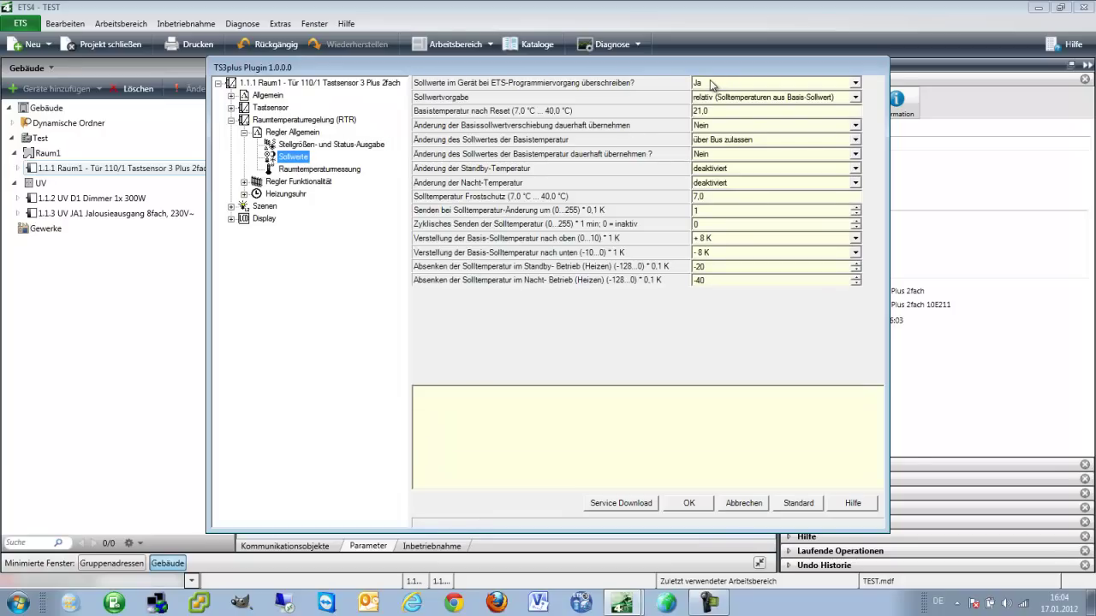
pyautogui.click(709, 111)
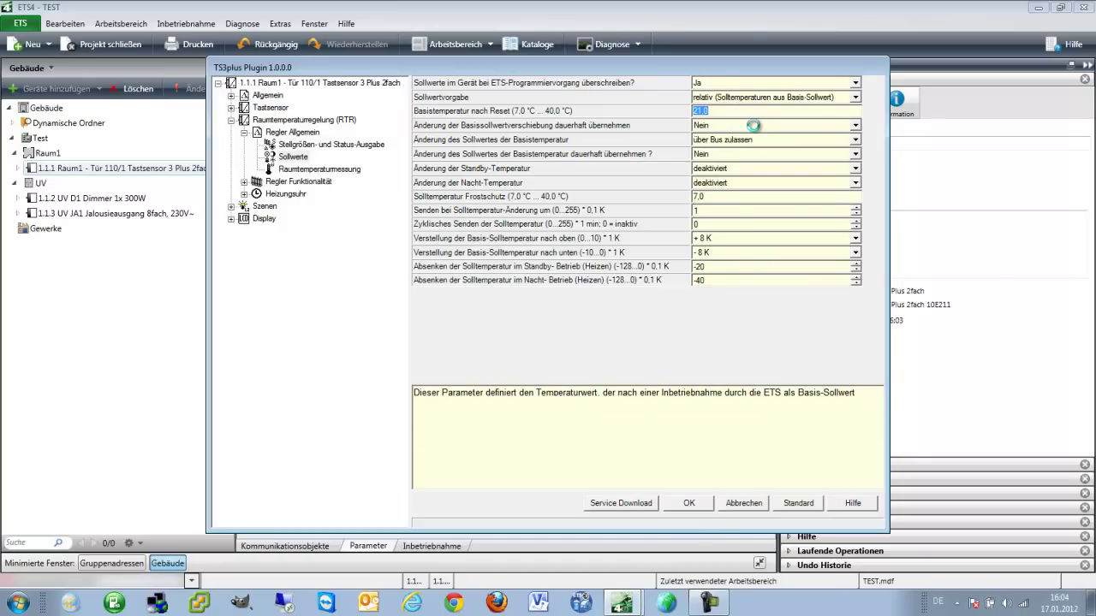
pyautogui.click(754, 127)
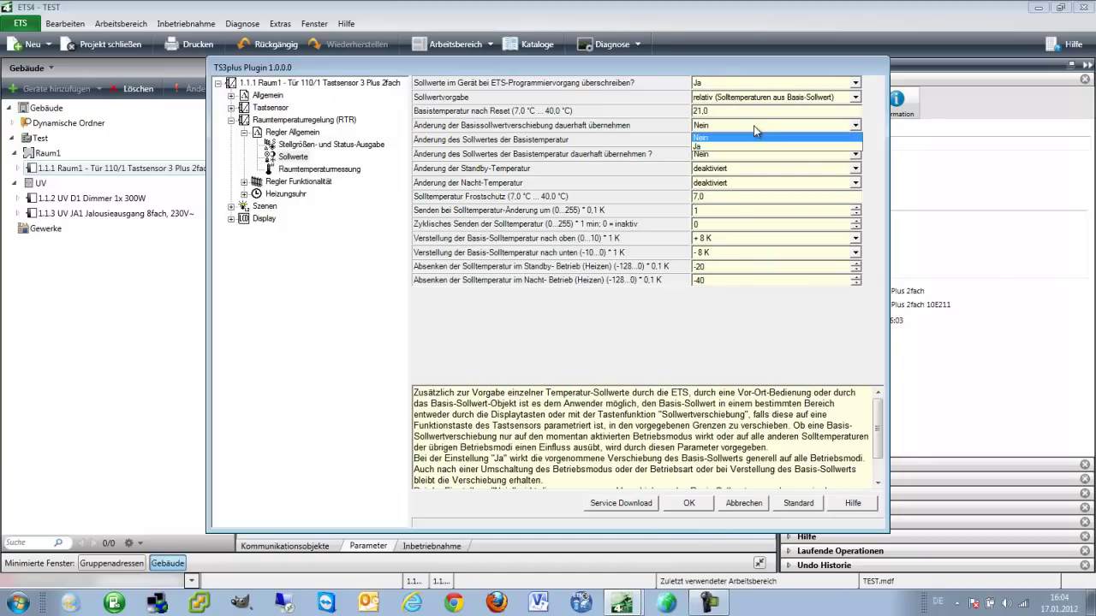
pyautogui.click(753, 126)
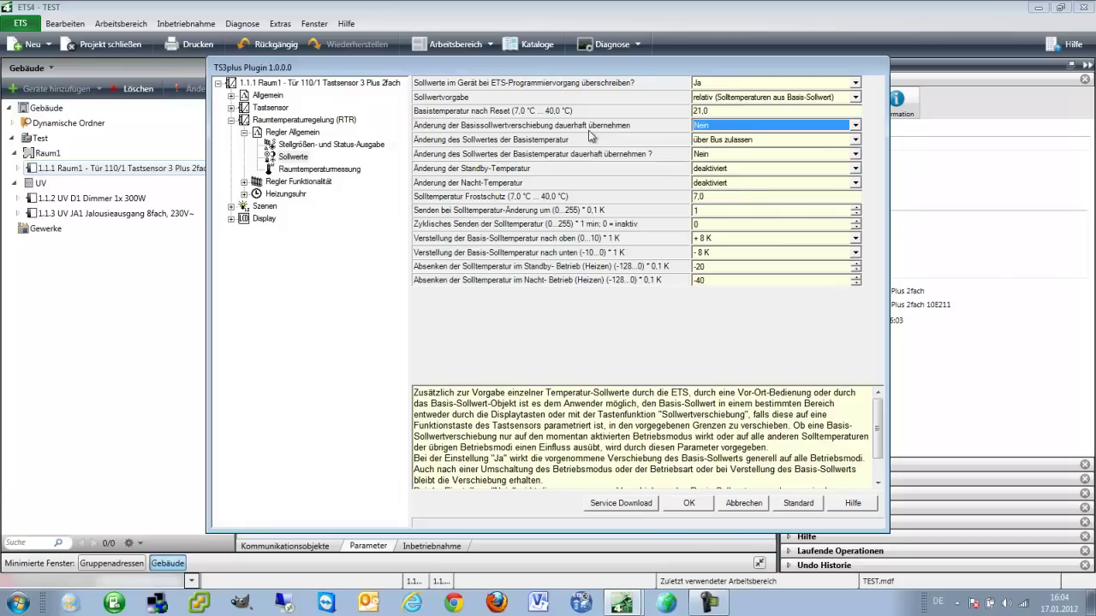
pyautogui.moveTo(430, 392); pyautogui.dragTo(695, 485)
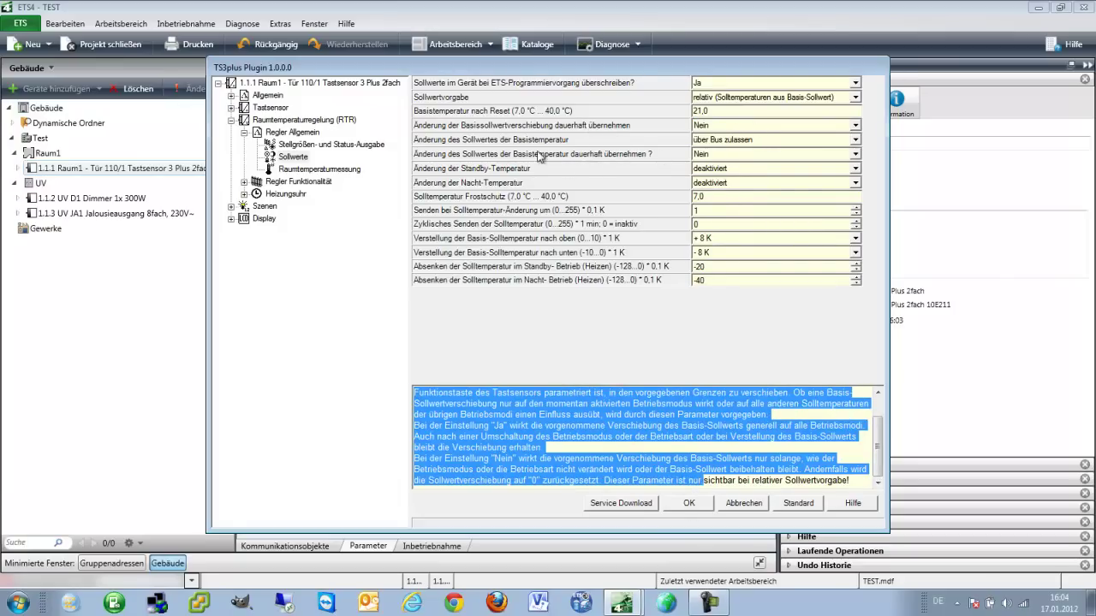
pyautogui.click(767, 156)
pyautogui.click(770, 154)
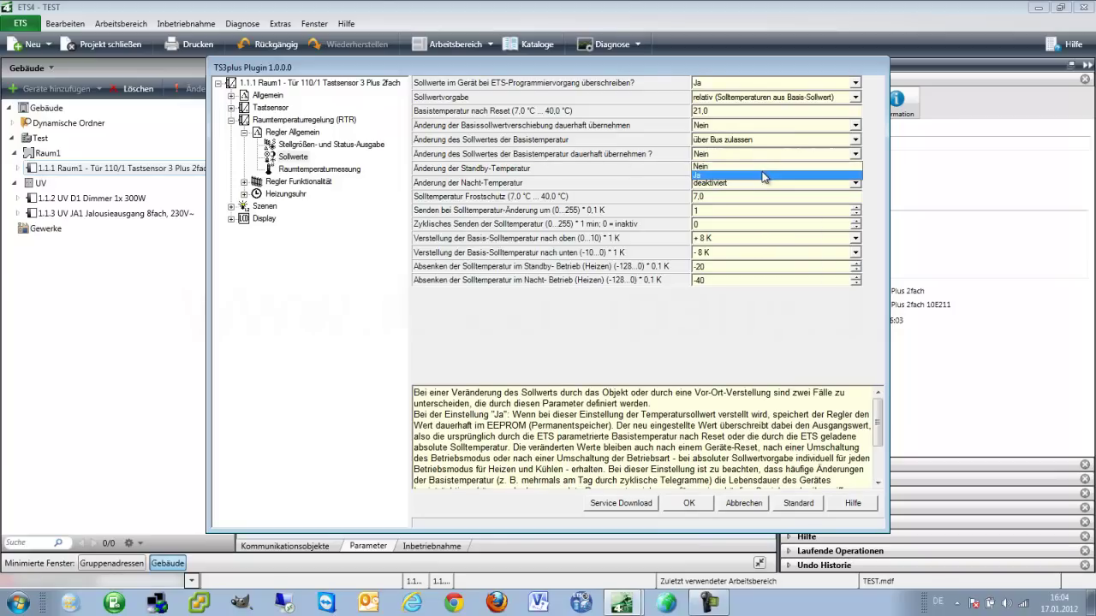
pyautogui.click(765, 176)
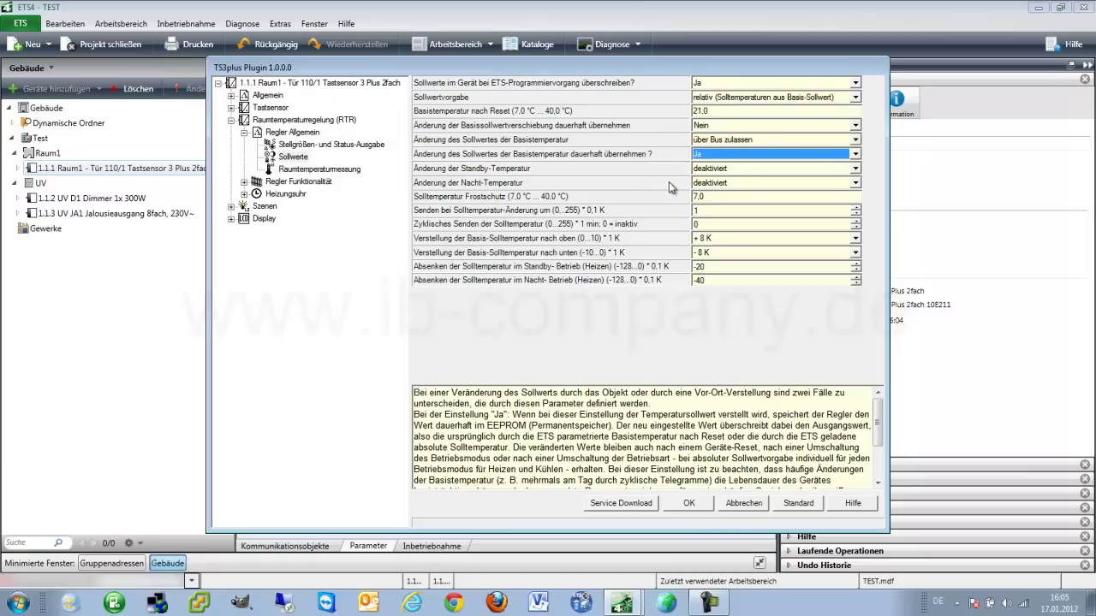
# Examine the setpoint reduction parameters for standby and night operation in heating mode.
pyautogui.click(718, 266)
pyautogui.click(717, 281)
pyautogui.click(698, 267)
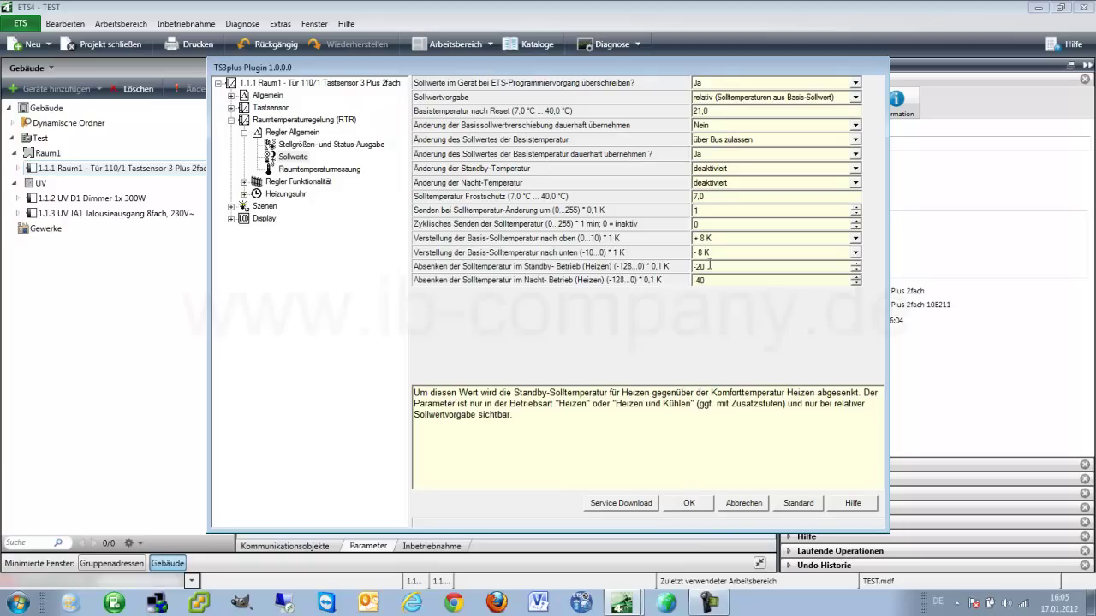
pyautogui.click(712, 281)
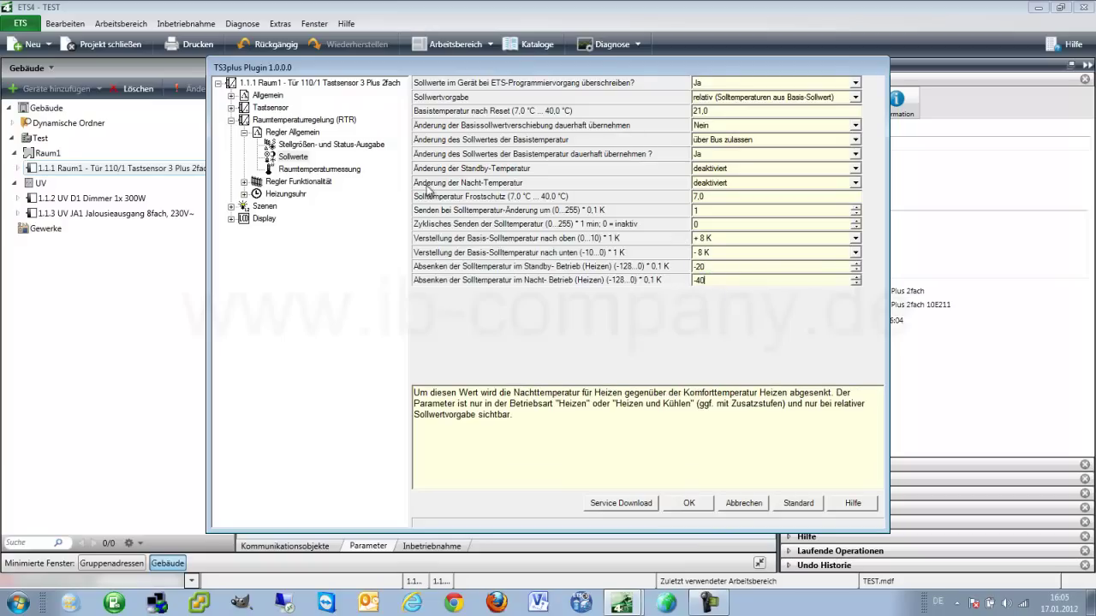
# In the Raumtemperaturmessung parameters, keep the internal sensor and set cyclic sending of the room temperature to 10 minutes.
pyautogui.click(309, 169)
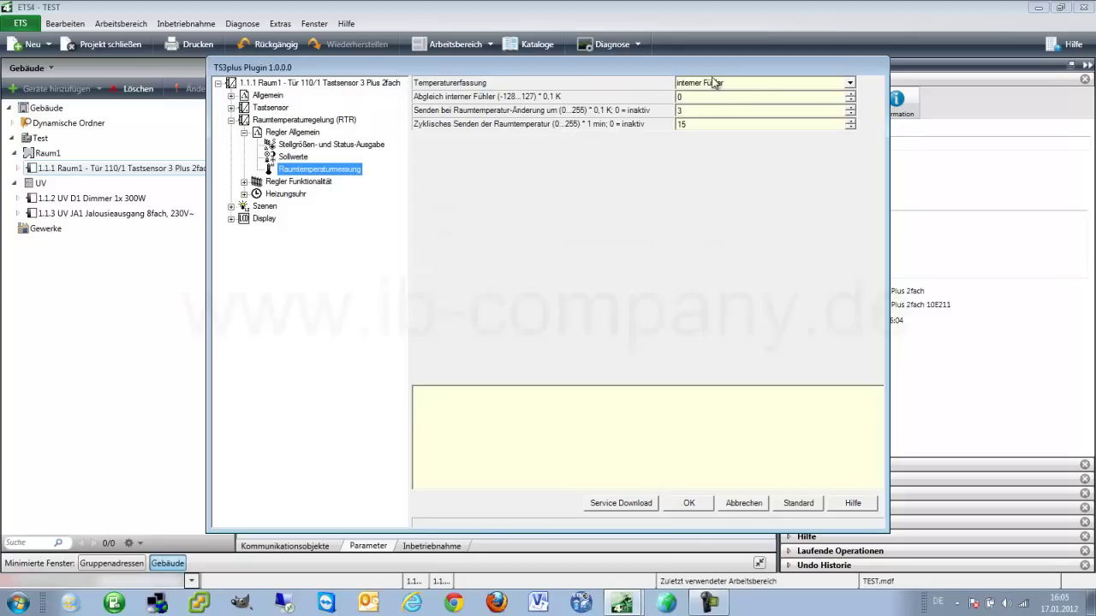
pyautogui.click(761, 85)
pyautogui.click(769, 82)
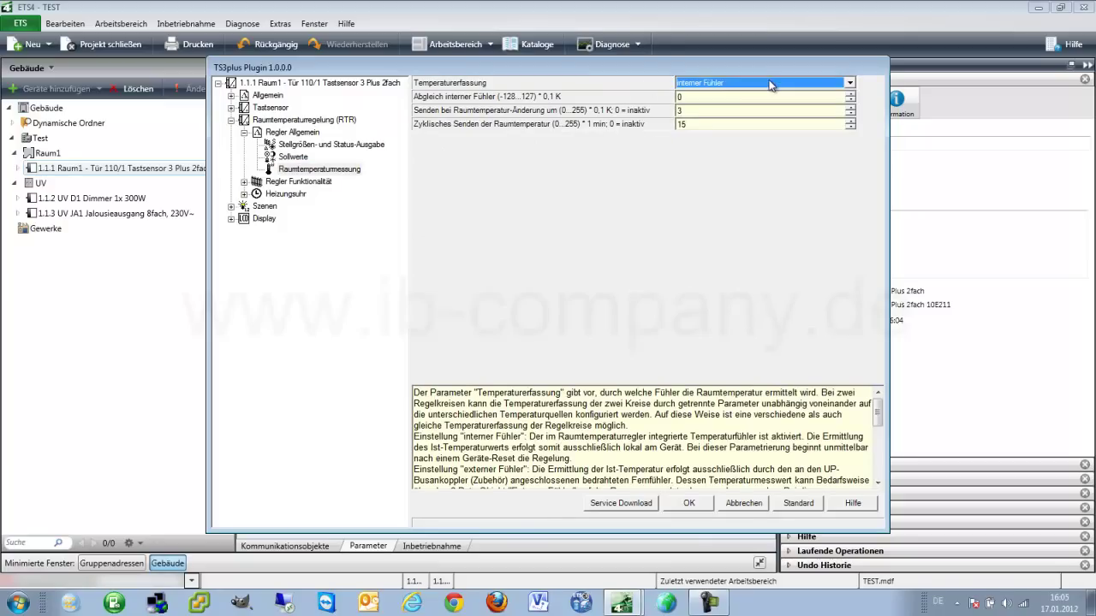
pyautogui.click(697, 125)
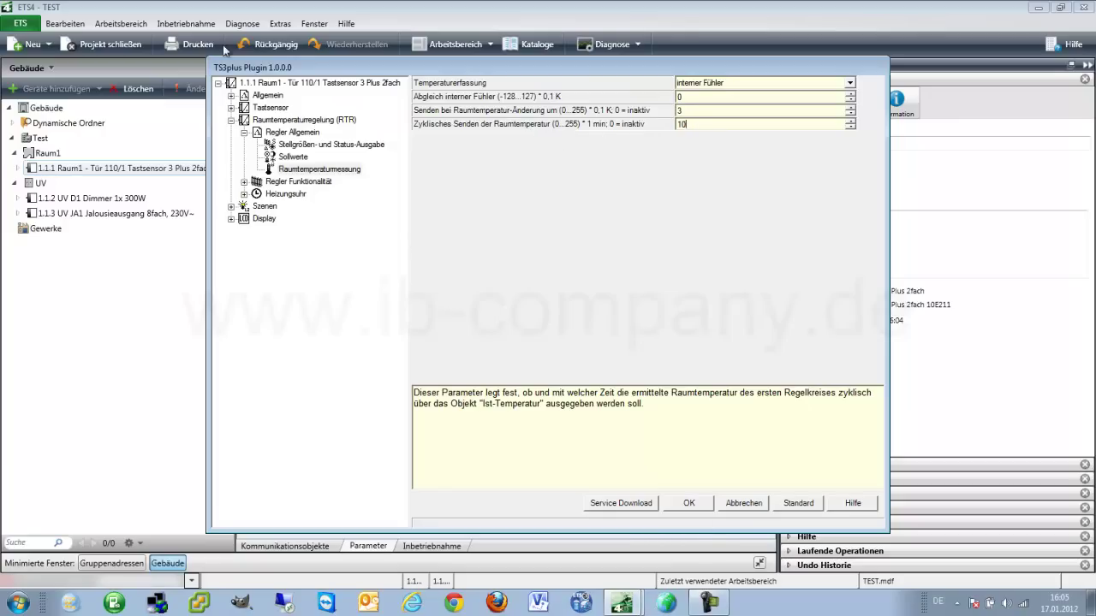
# In the Regler Funktionalität parameters, set Anwesenheitserfassung to keine, check the Heizungsuhr setting and accept the parameter dialog.
pyautogui.click(244, 182)
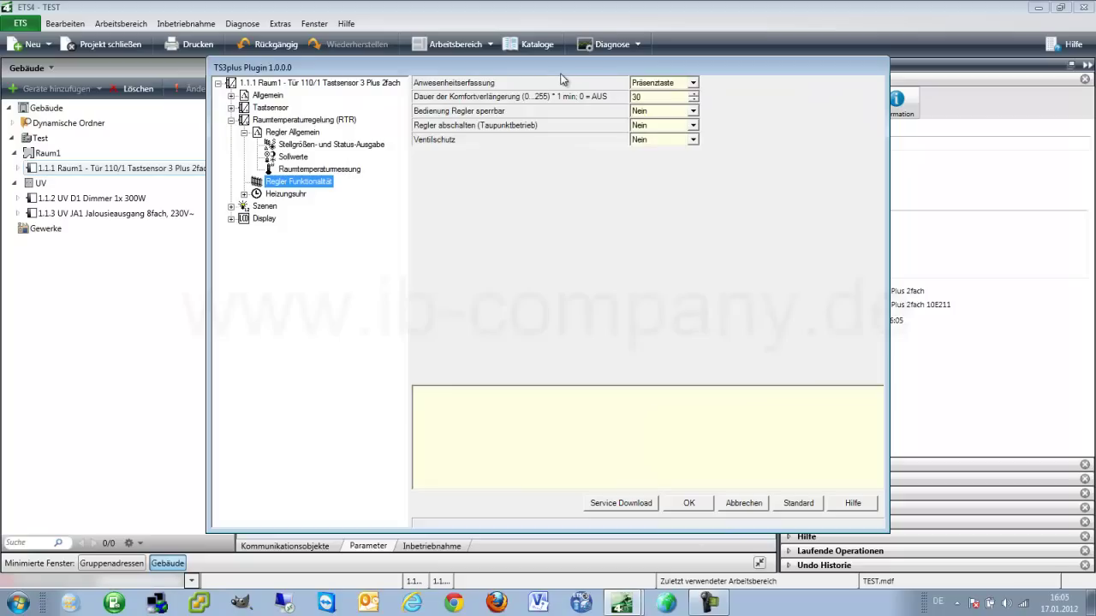
pyautogui.click(691, 83)
pyautogui.click(660, 95)
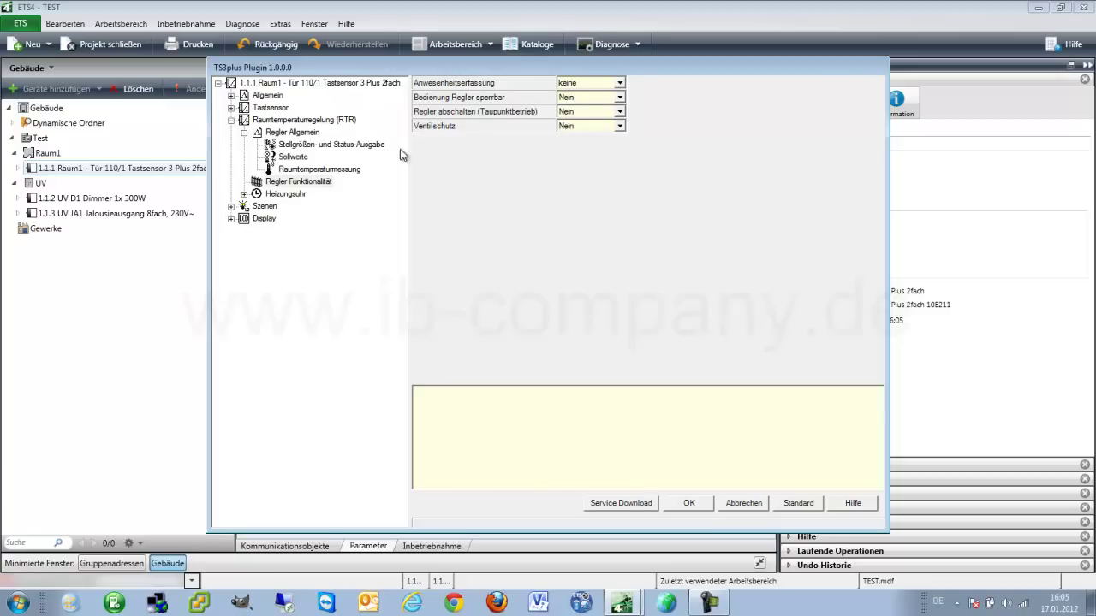
pyautogui.click(277, 195)
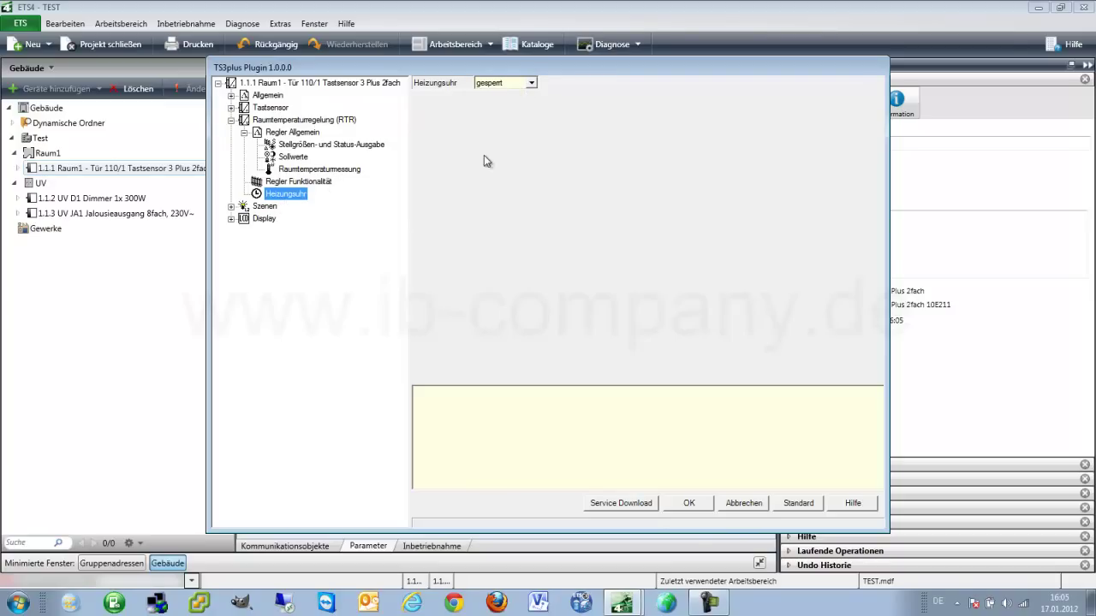
pyautogui.click(689, 504)
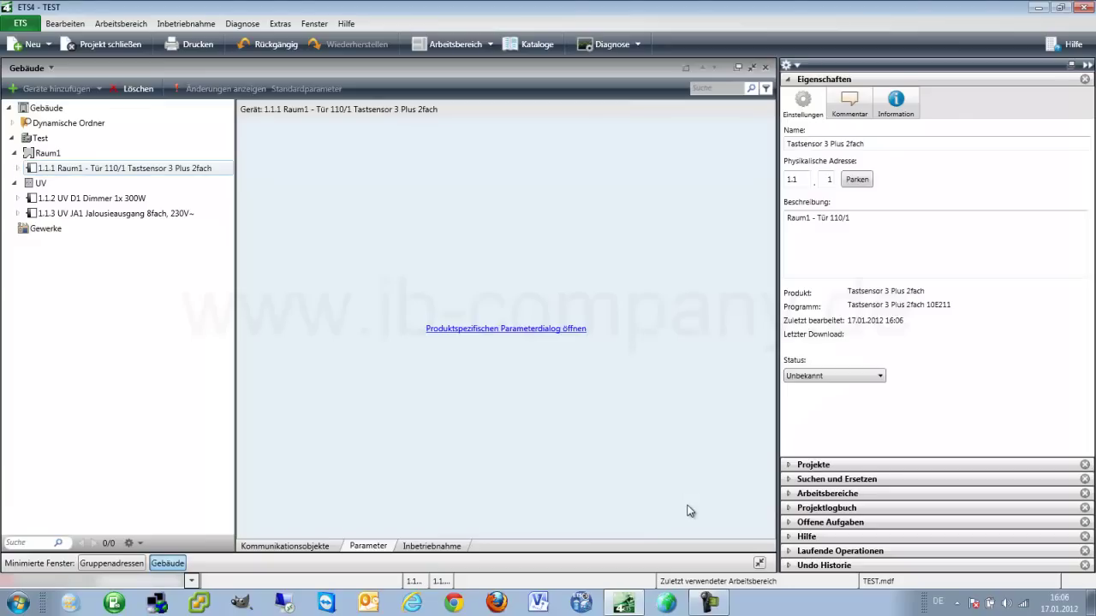
# Add the Hager Schaltausgang 4fach 16A Beleuchtung und Heizung (TXA204C) from the catalogue to the UV distribution board.
pyautogui.click(304, 549)
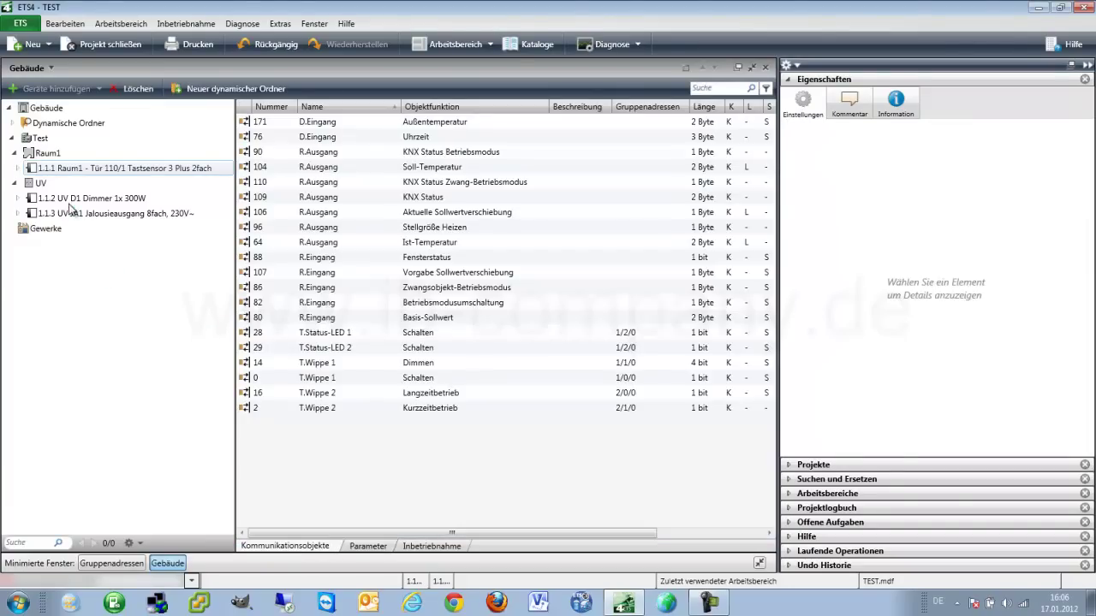
pyautogui.click(41, 184)
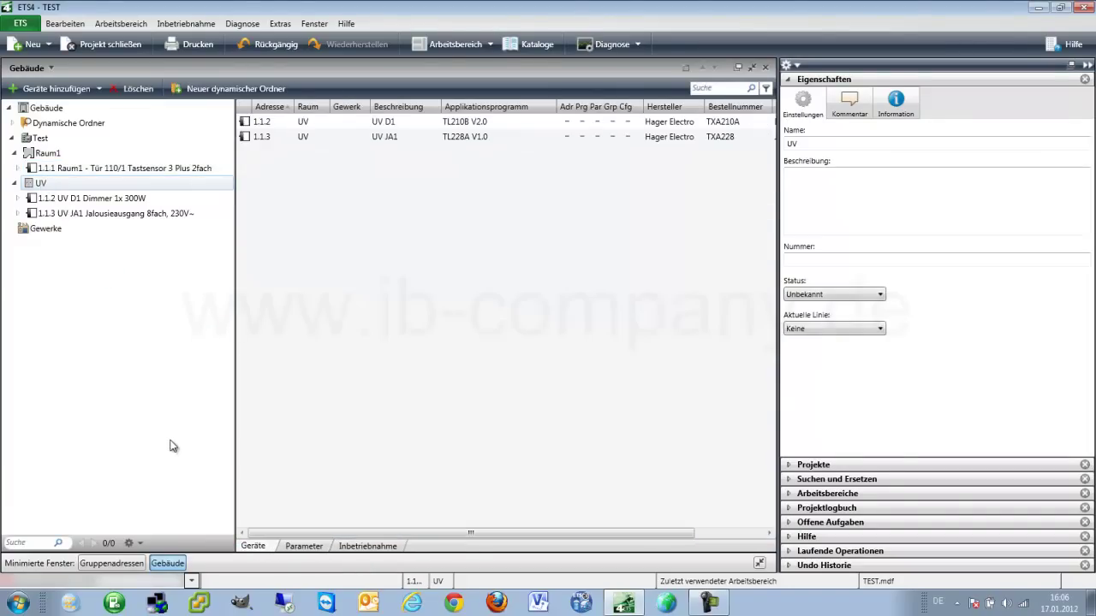
pyautogui.hotkey('ctrl', 'shift', 'c')
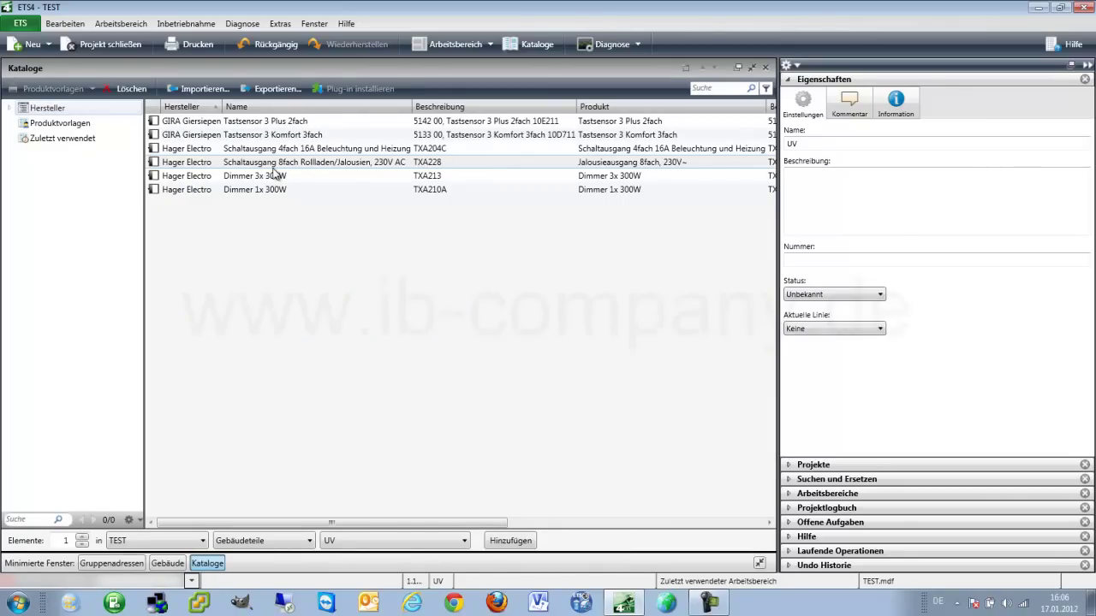
pyautogui.click(320, 154)
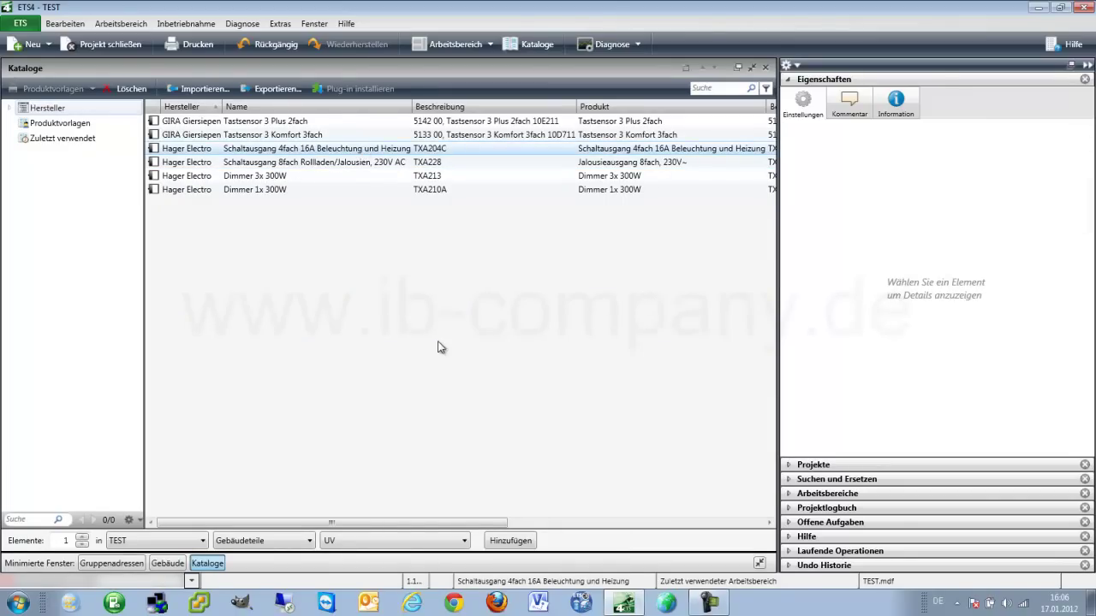
pyautogui.click(765, 68)
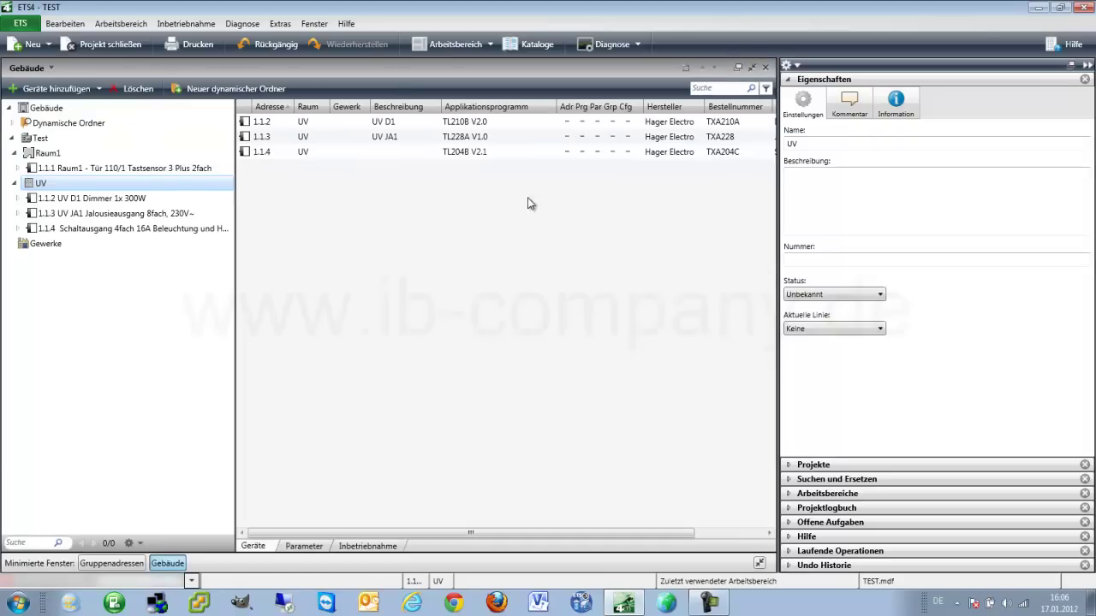
# Give the new four-channel switch actuator the description UV D2 and the installation note "C= Heizung Raum 1".
pyautogui.click(134, 228)
pyautogui.click(888, 238)
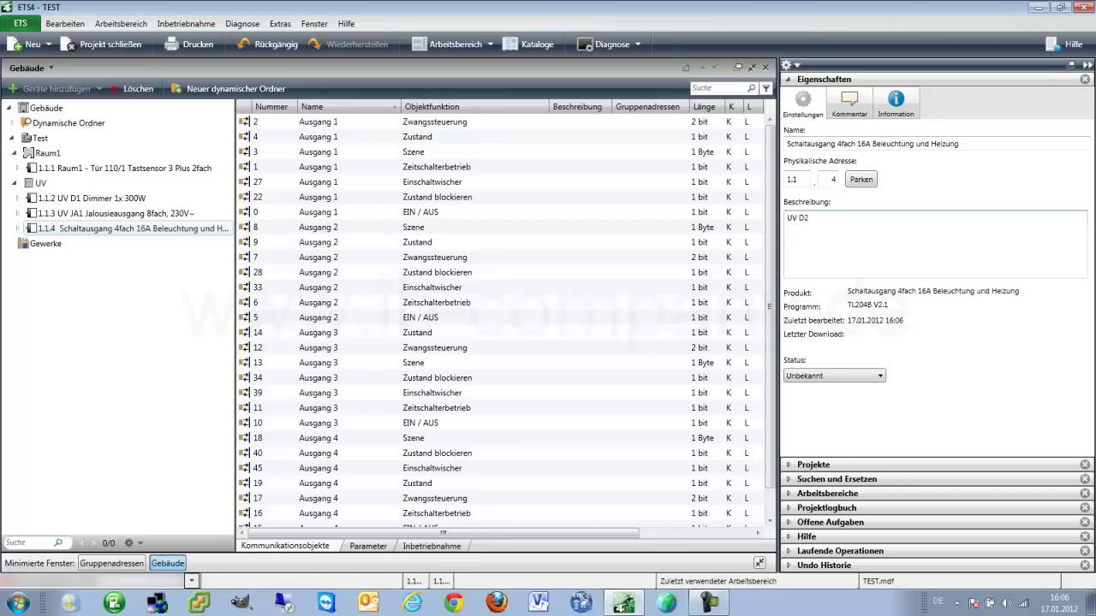
pyautogui.click(97, 214)
pyautogui.click(127, 231)
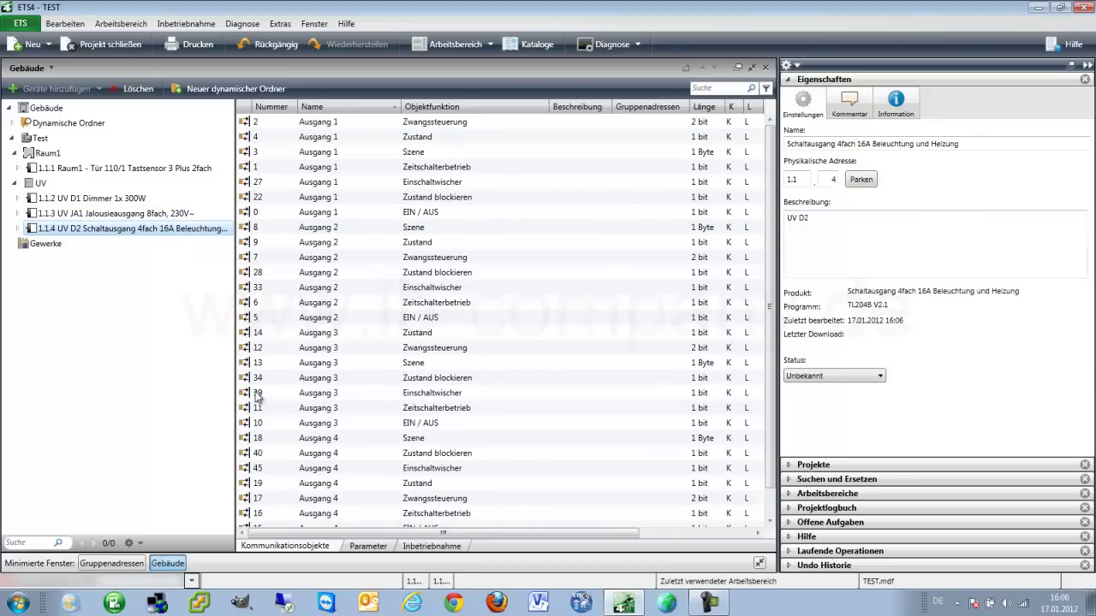
pyautogui.click(850, 101)
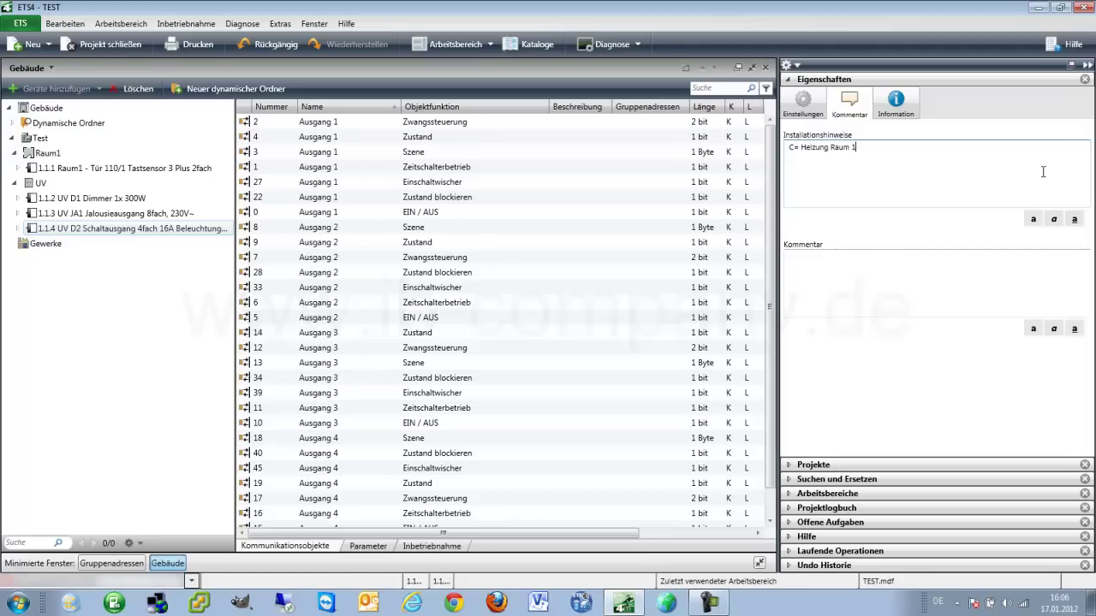
# In the switch actuator's parameters, set the function of Ausgang 1 to Heizung and its PWM period to 15 min.
pyautogui.click(379, 545)
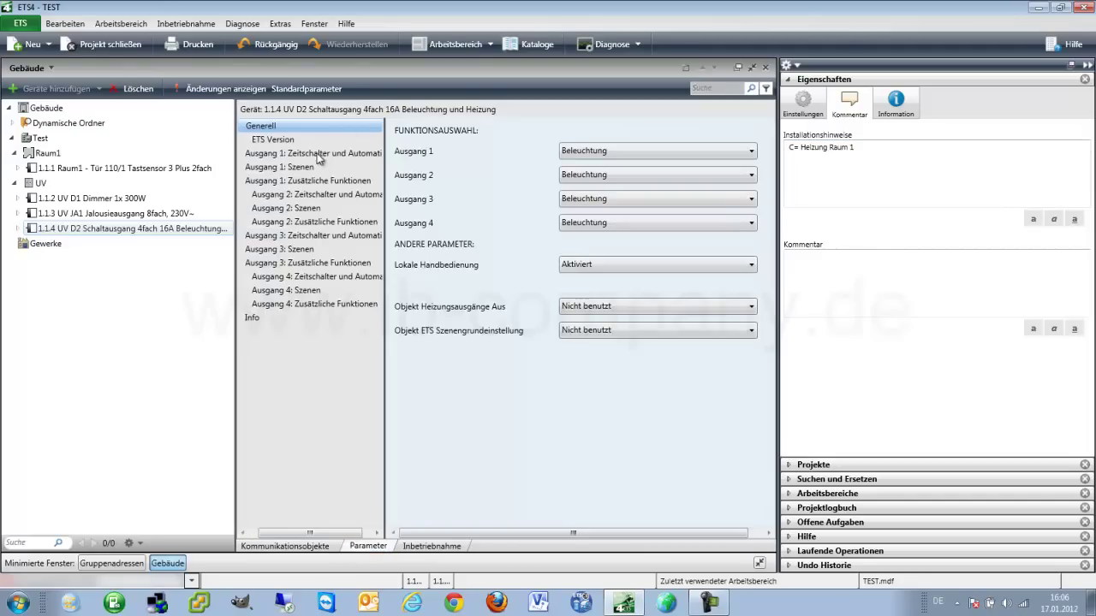
pyautogui.click(617, 154)
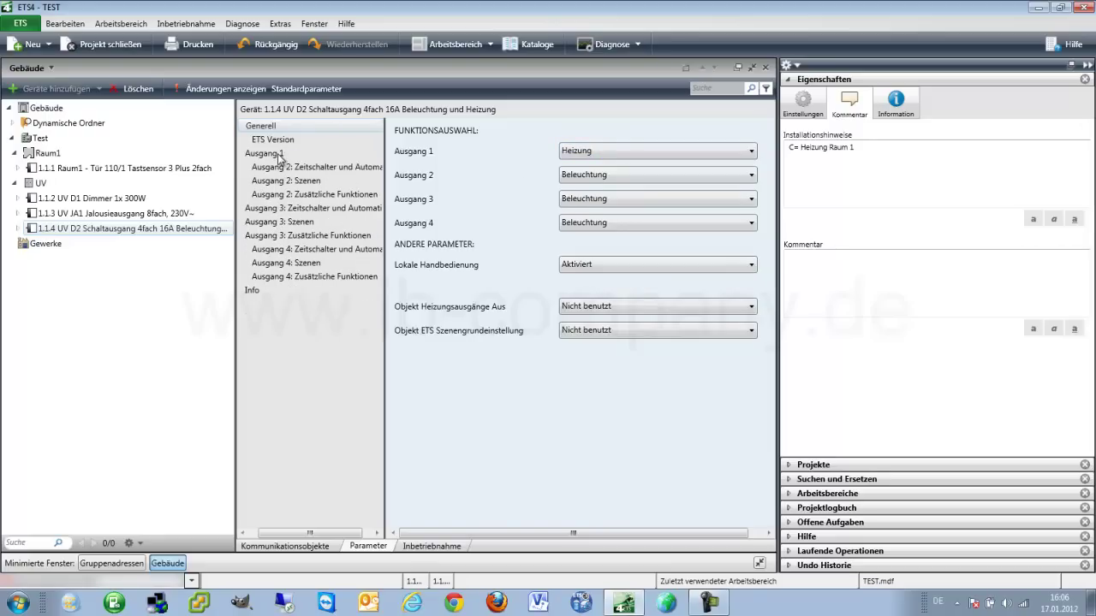
pyautogui.click(283, 155)
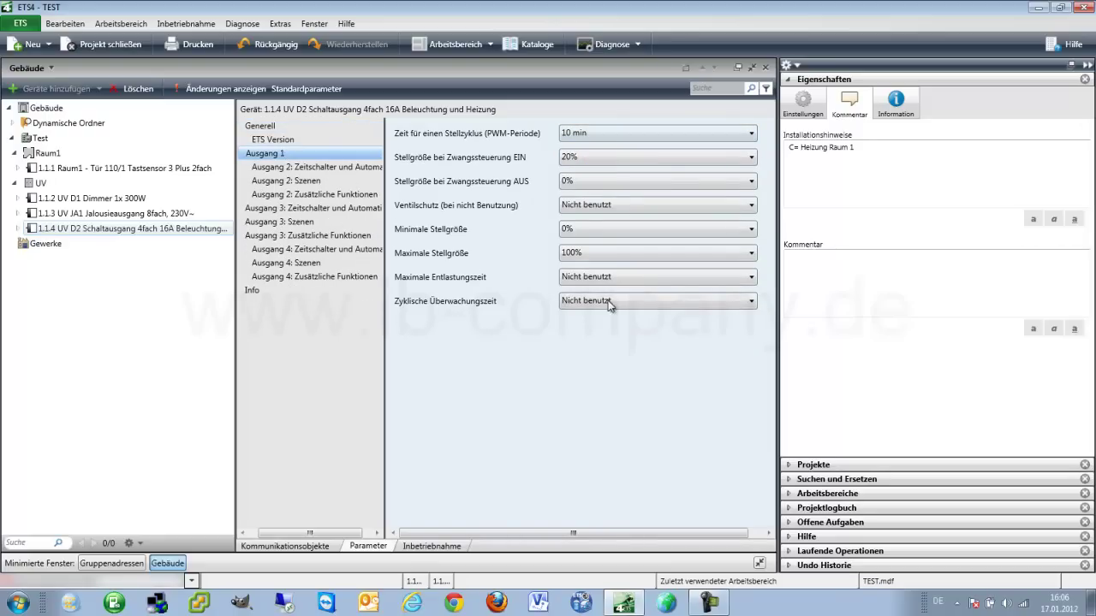
pyautogui.click(617, 133)
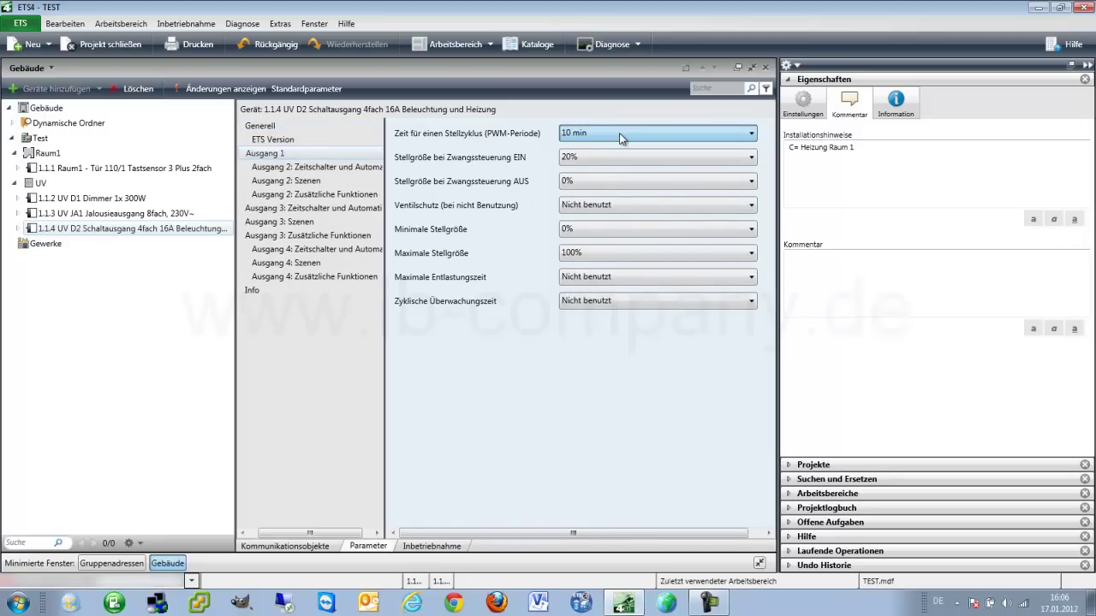
pyautogui.press('Down')
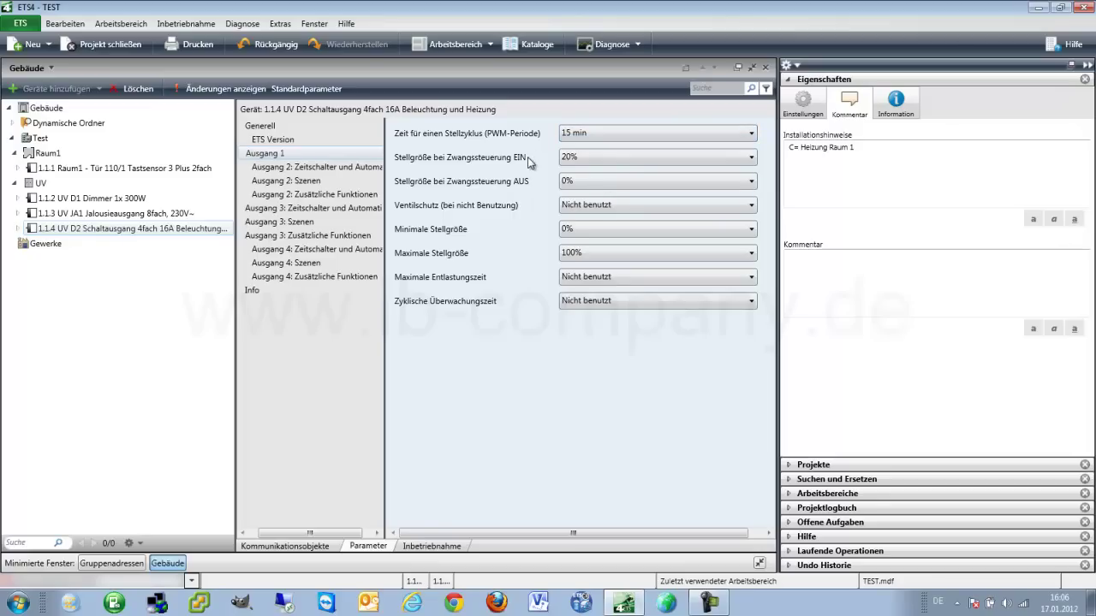
pyautogui.moveTo(537, 535)
pyautogui.mouseDown()
pyautogui.moveTo(575, 531)
pyautogui.moveTo(541, 535)
pyautogui.mouseUp()
# Show the communication objects of actuator 1.1.4 together with the group addresses and add a main group named Heizung.
pyautogui.click(304, 546)
pyautogui.click(135, 215)
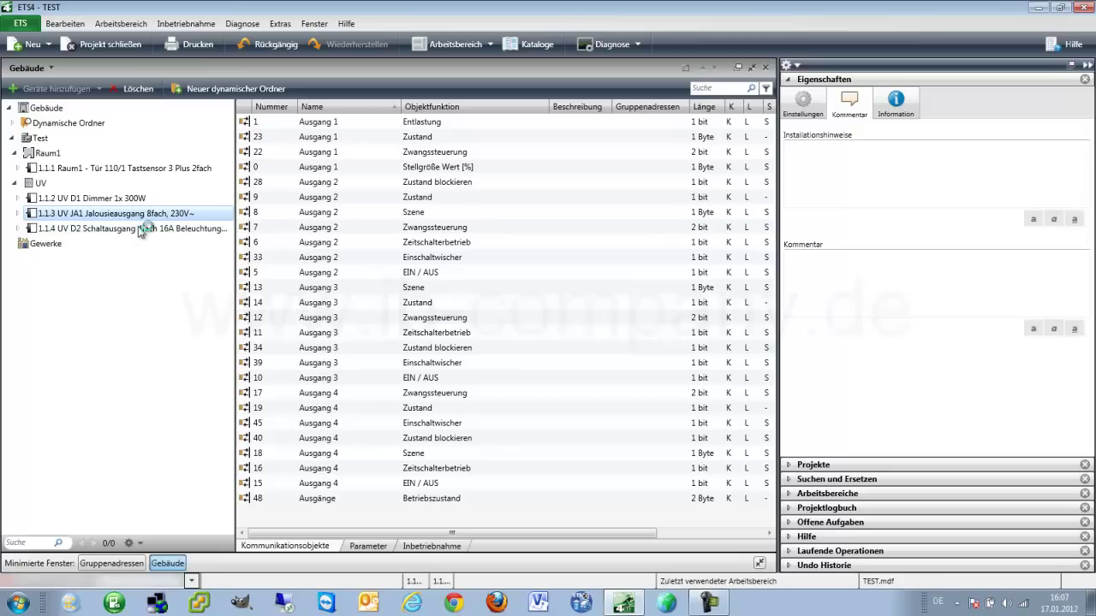
pyautogui.click(137, 229)
pyautogui.click(752, 67)
pyautogui.click(63, 118)
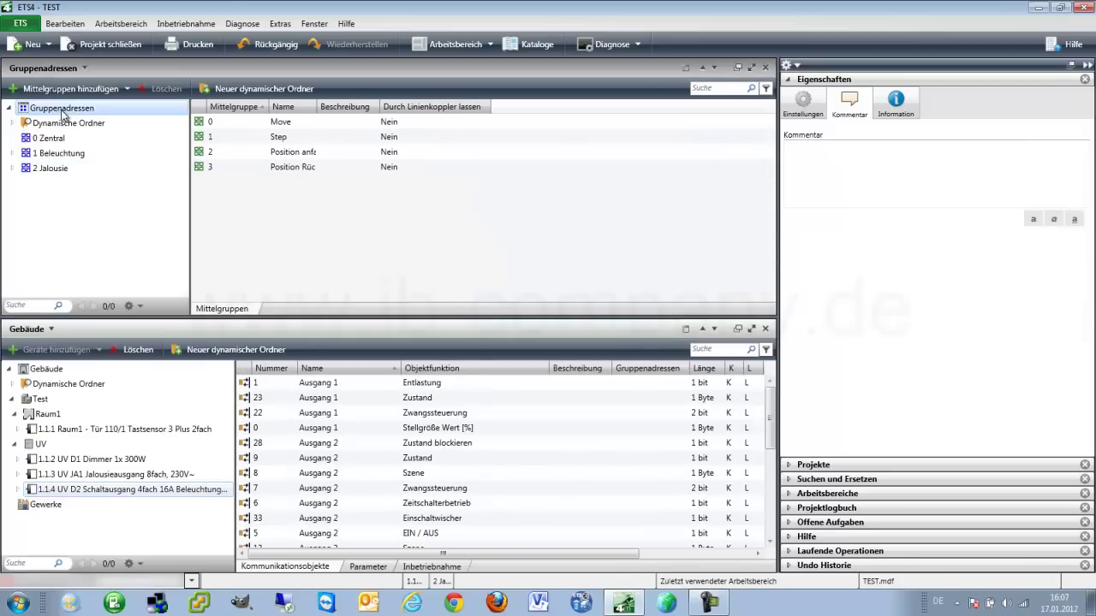
pyautogui.press('Insert')
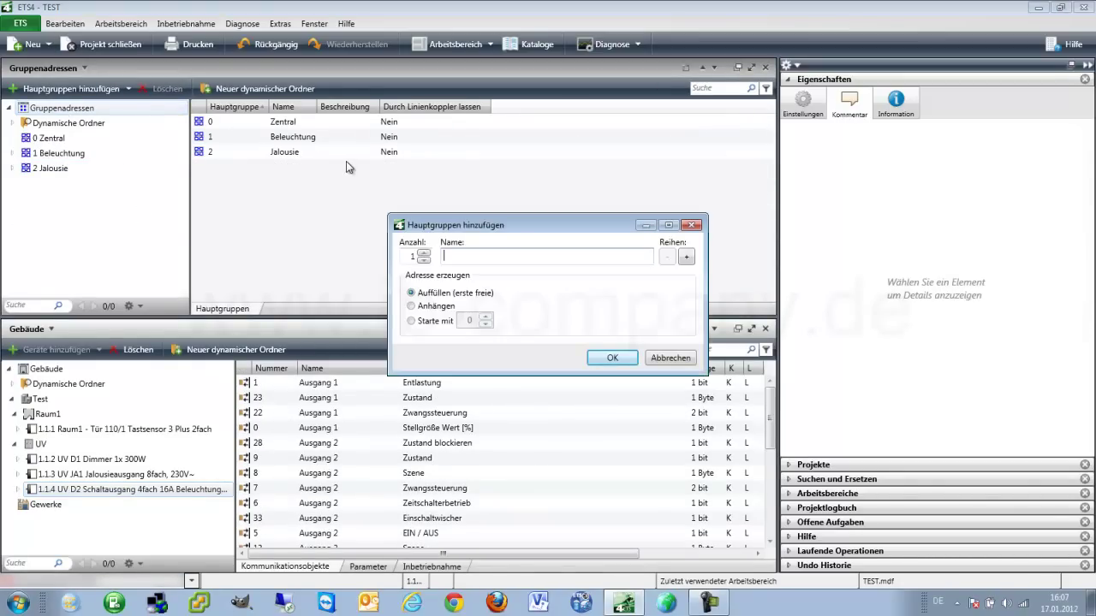
pyautogui.write('Heizung')
pyautogui.press('Return')
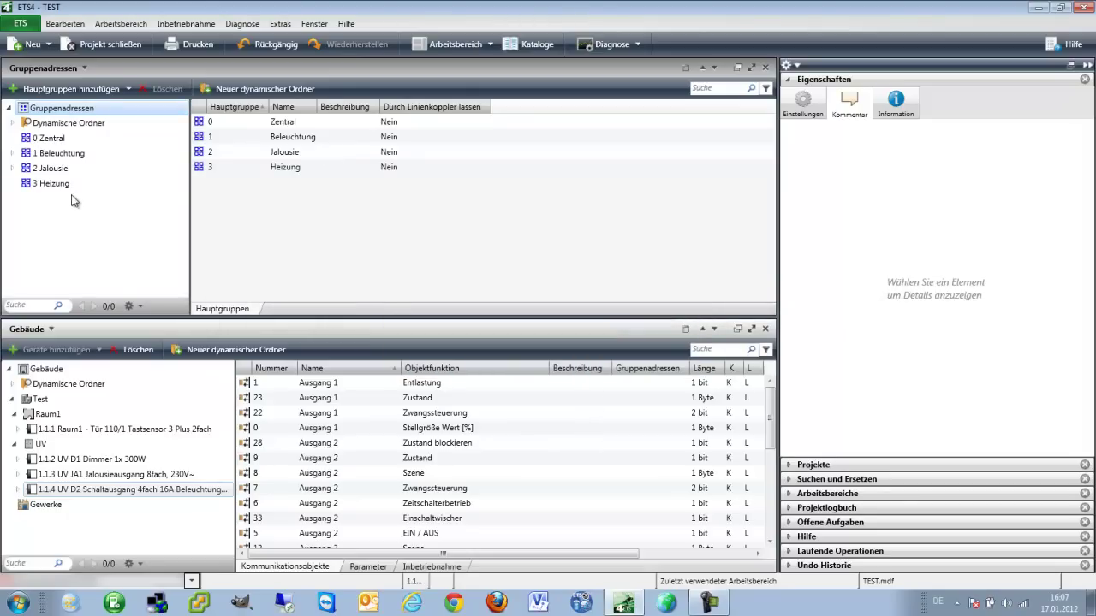
# Add a middle group named Stellgröße under the main group Heizung.
pyautogui.click(52, 187)
pyautogui.press('Insert')
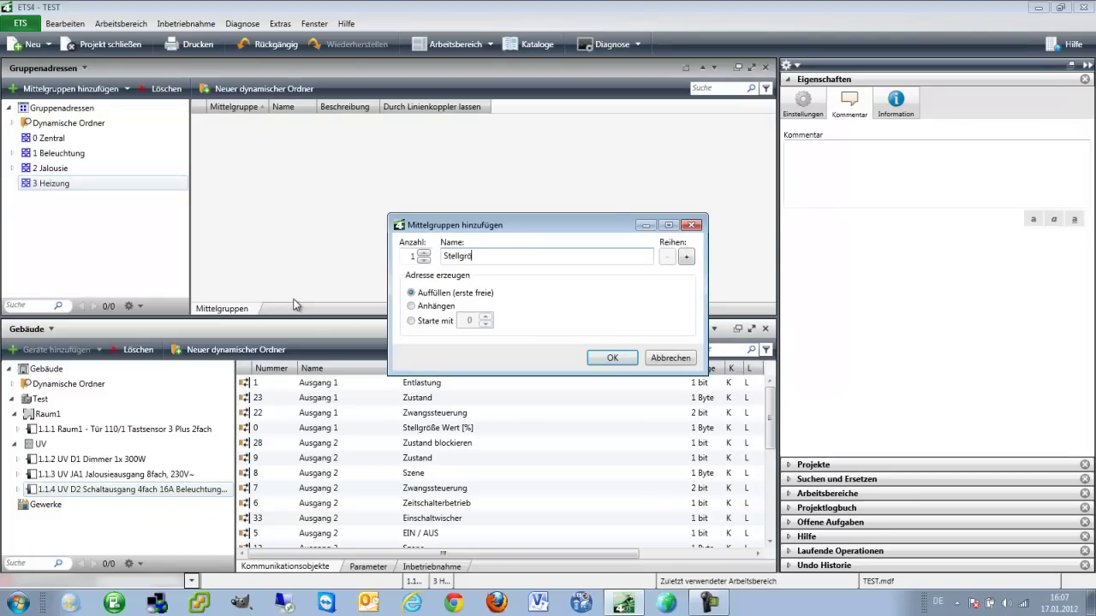
pyautogui.press('Return')
# Add a group address named "Heizung Raum 1 Stellgröße" to the middle group Stellgröße.
pyautogui.doubleClick(43, 185)
pyautogui.click(50, 199)
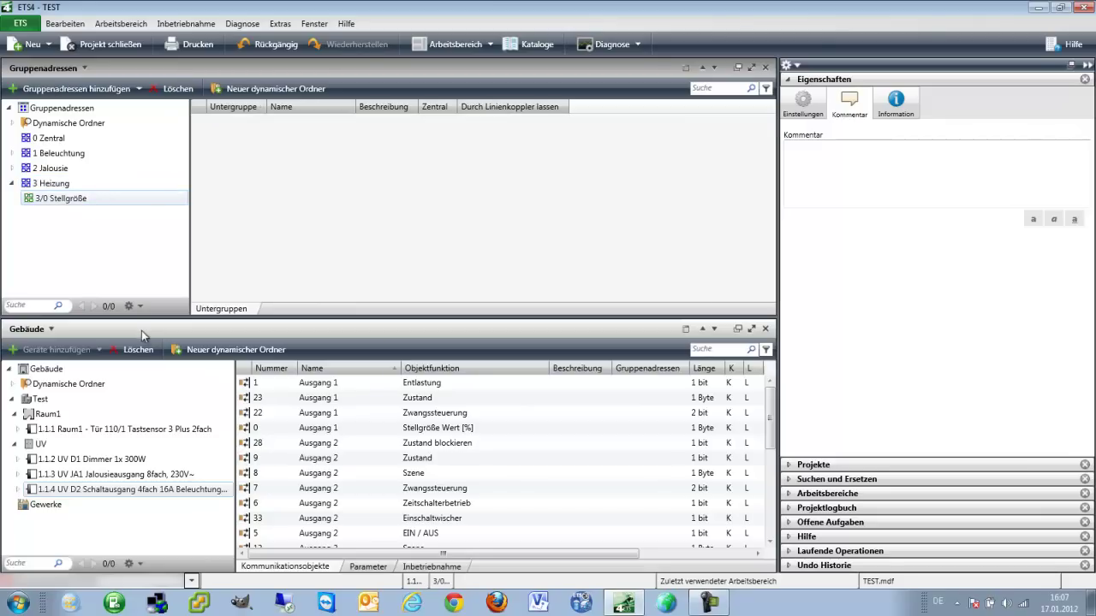
pyautogui.press('Insert')
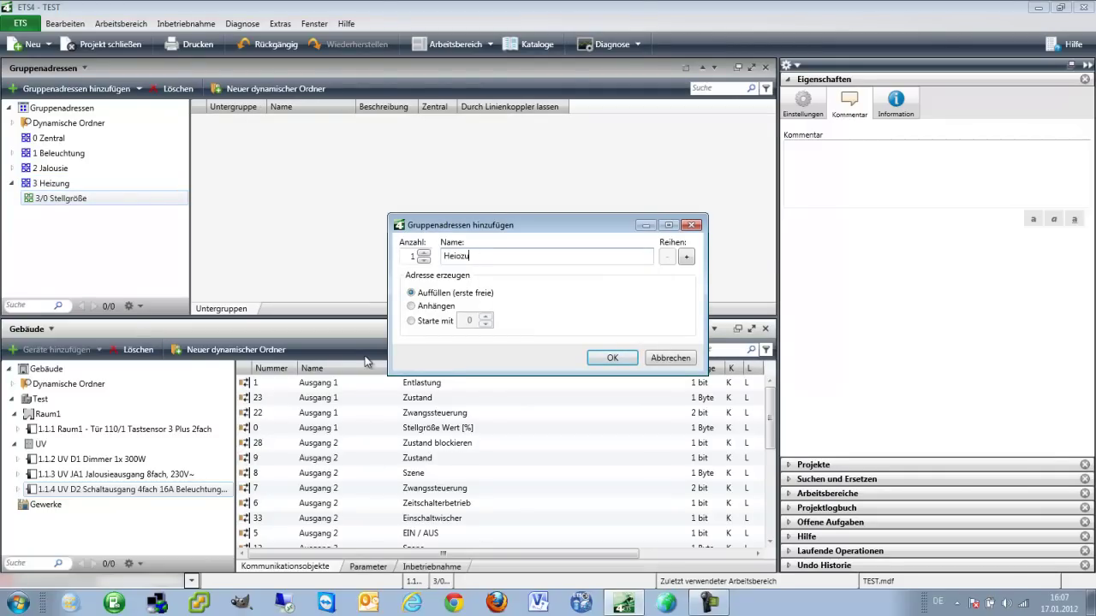
pyautogui.write('Heizung Raum 1 Stellgröße')
pyautogui.press('Return')
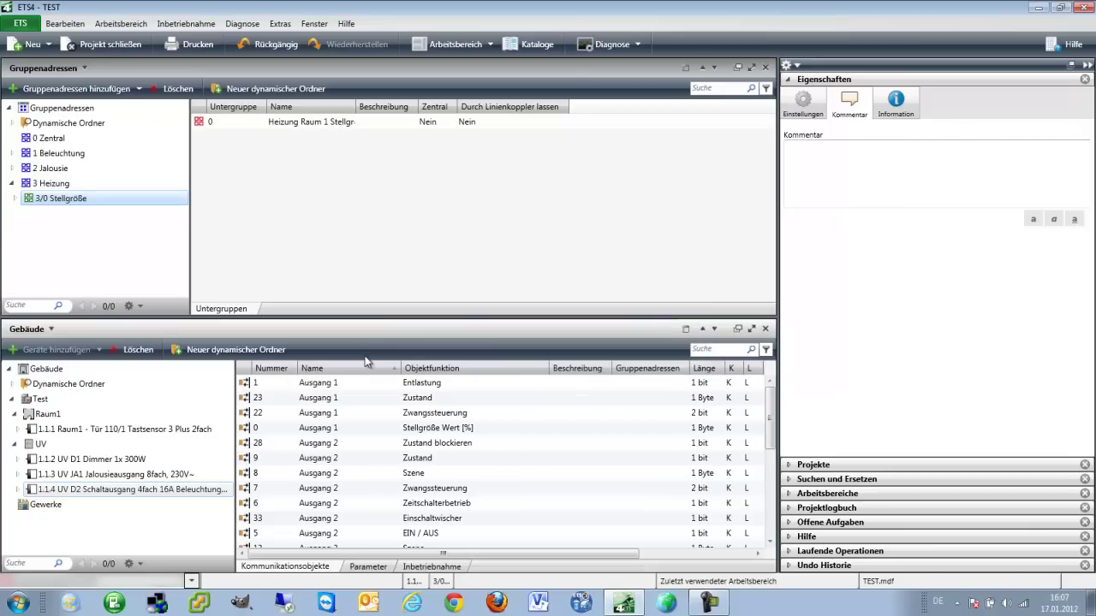
# Link the Ausgang 1 object Stellgröße Wert [%] of actuator 1.1.4 to the group address Heizung Raum 1 Stellgröße.
pyautogui.click(14, 199)
pyautogui.click(416, 493)
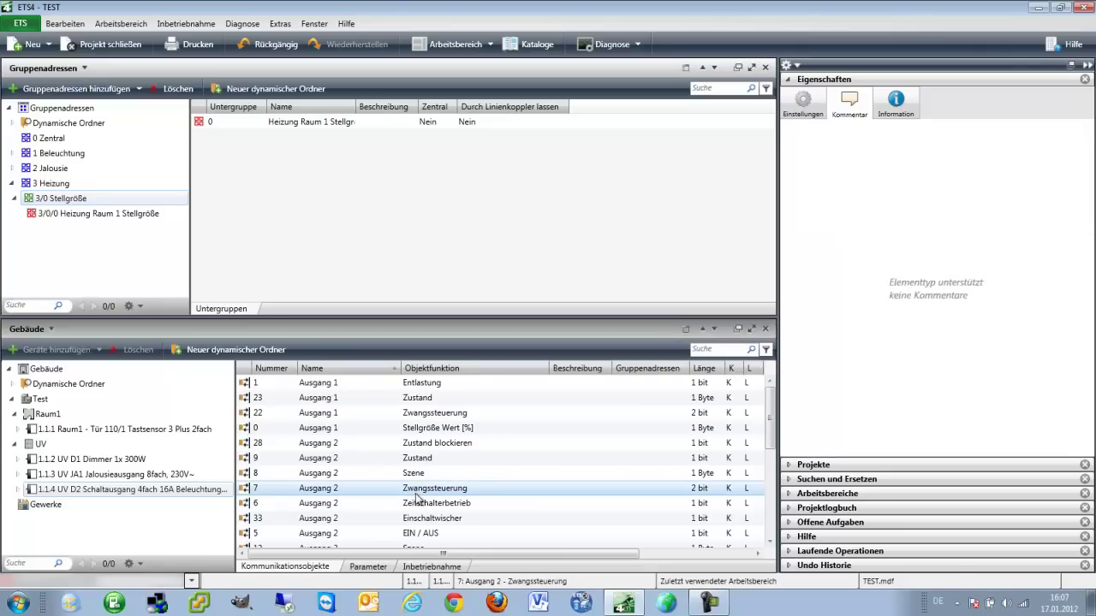
pyautogui.click(456, 430)
pyautogui.moveTo(457, 430); pyautogui.dragTo(276, 133)
# Link the Tastsensor's object Stellgröße Heizen to the group address Heizung Raum 1 Stellgröße and view the address's associations.
pyautogui.click(88, 429)
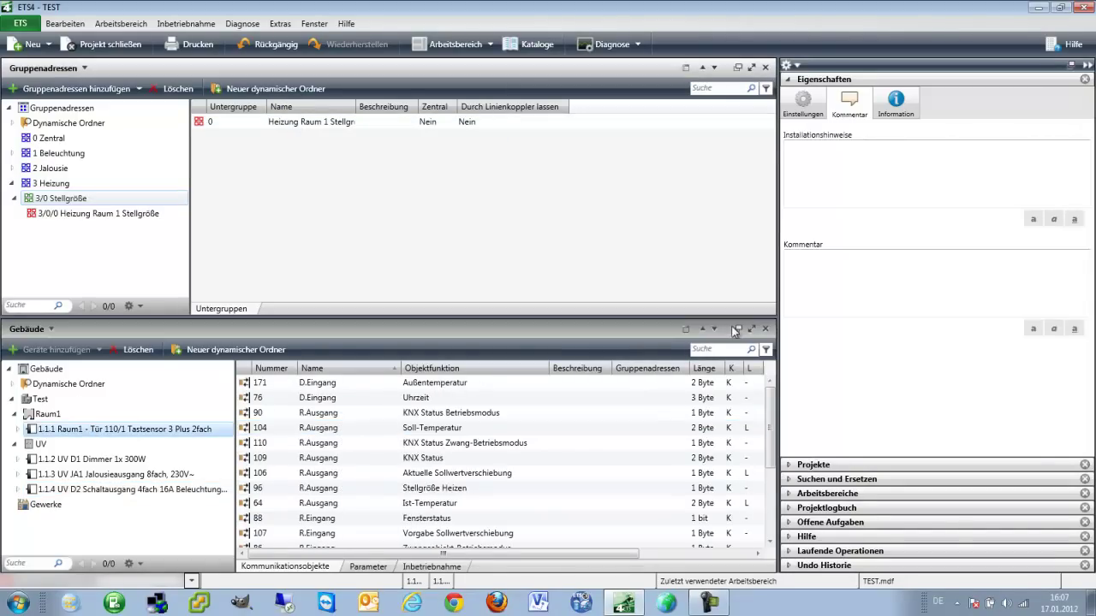
pyautogui.moveTo(662, 319); pyautogui.dragTo(659, 237)
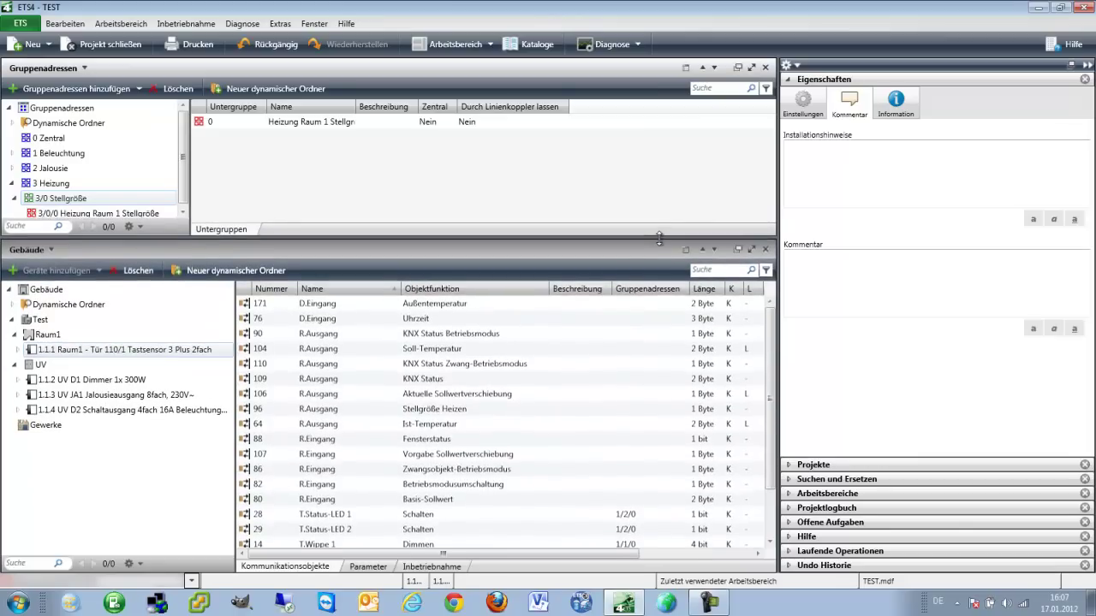
pyautogui.moveTo(463, 409); pyautogui.dragTo(357, 125)
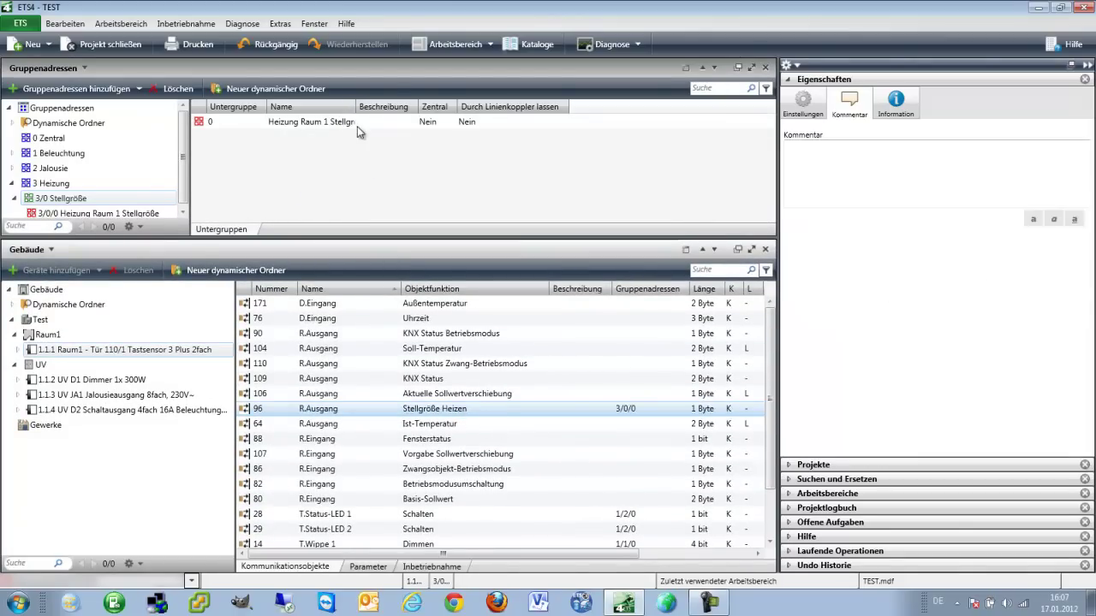
pyautogui.click(92, 213)
pyautogui.moveTo(409, 237); pyautogui.dragTo(410, 320)
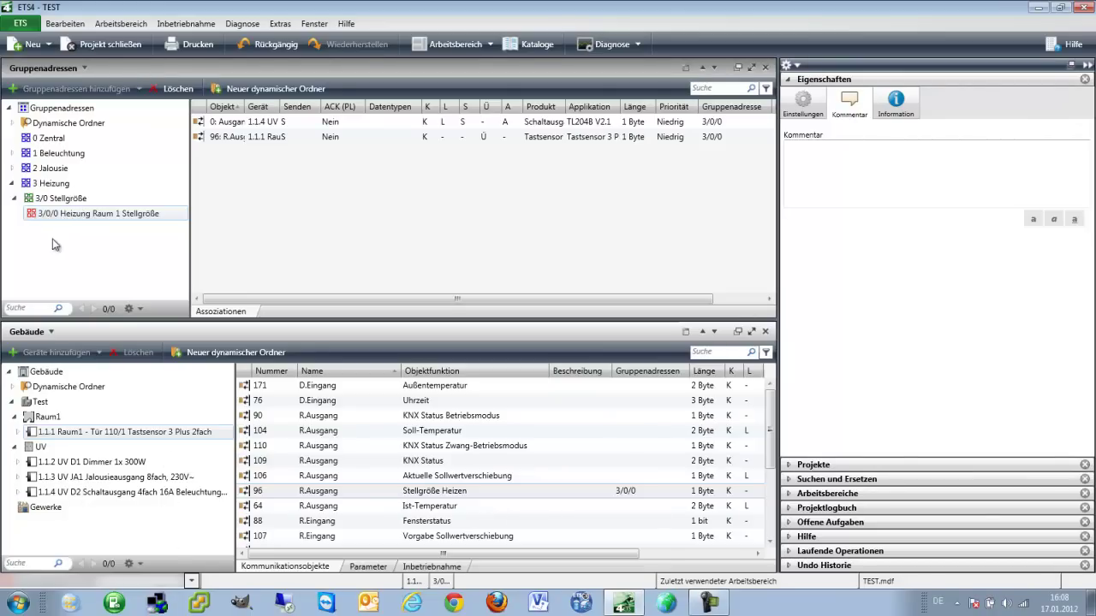
pyautogui.click(72, 205)
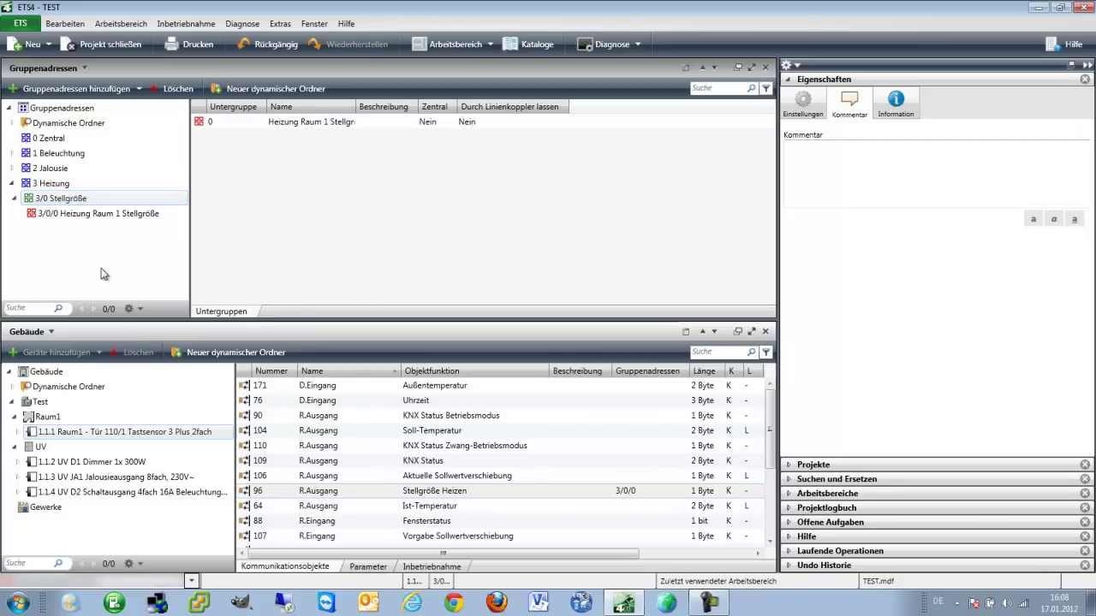
pyautogui.press('Insert')
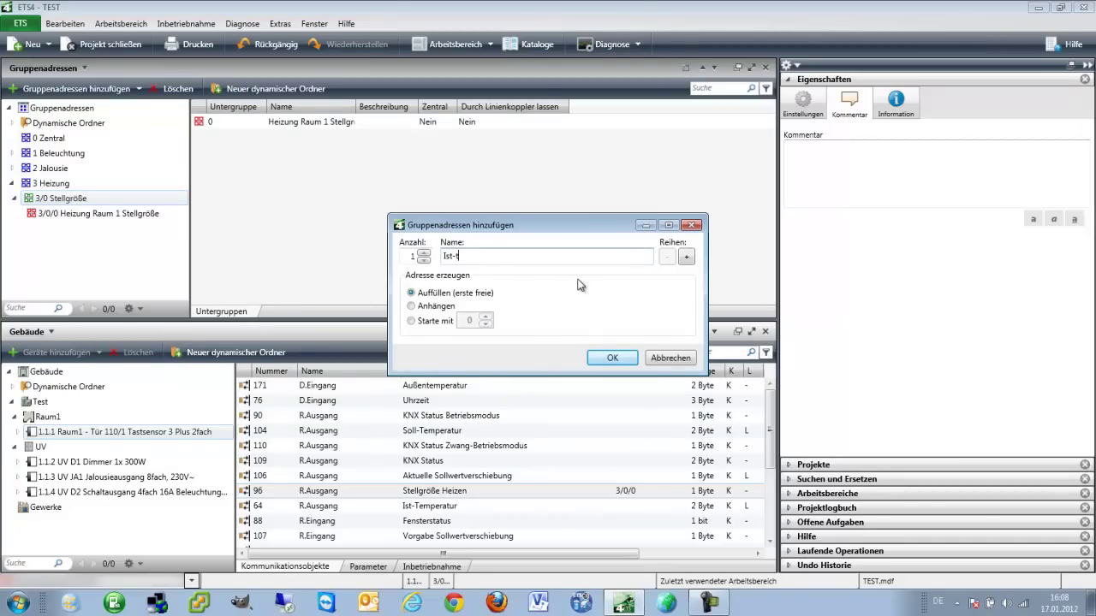
pyautogui.write('Ist-t')
pyautogui.press('BackSpace')
pyautogui.press('Return')
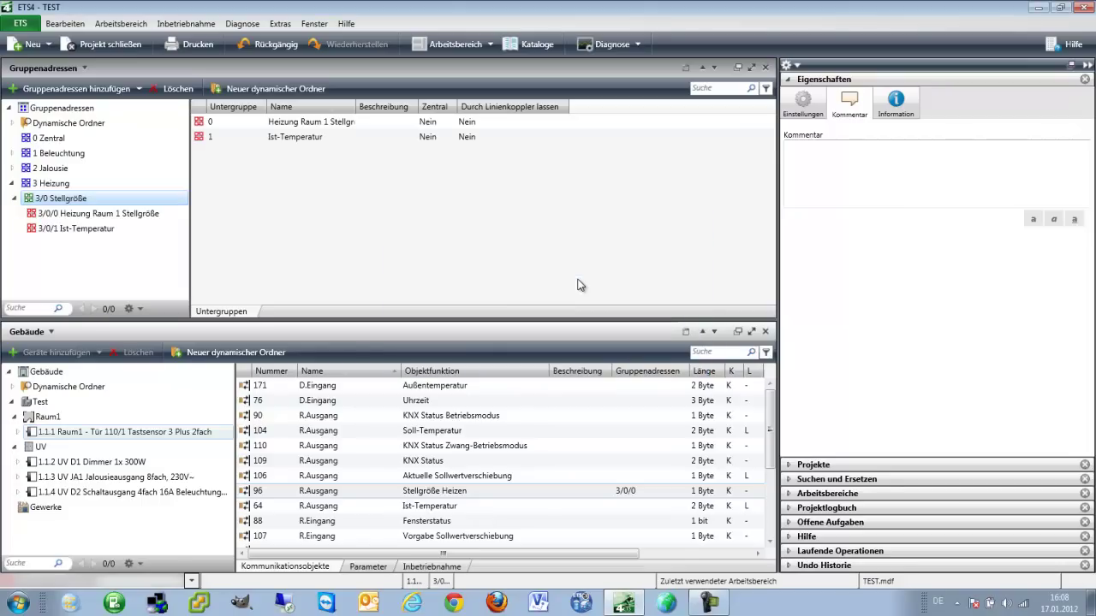
pyautogui.click(80, 231)
pyautogui.press('Delete')
# Add two middle groups named Ist-Temperatur and Soll-Temperatur under the main group Heizung.
pyautogui.click(51, 183)
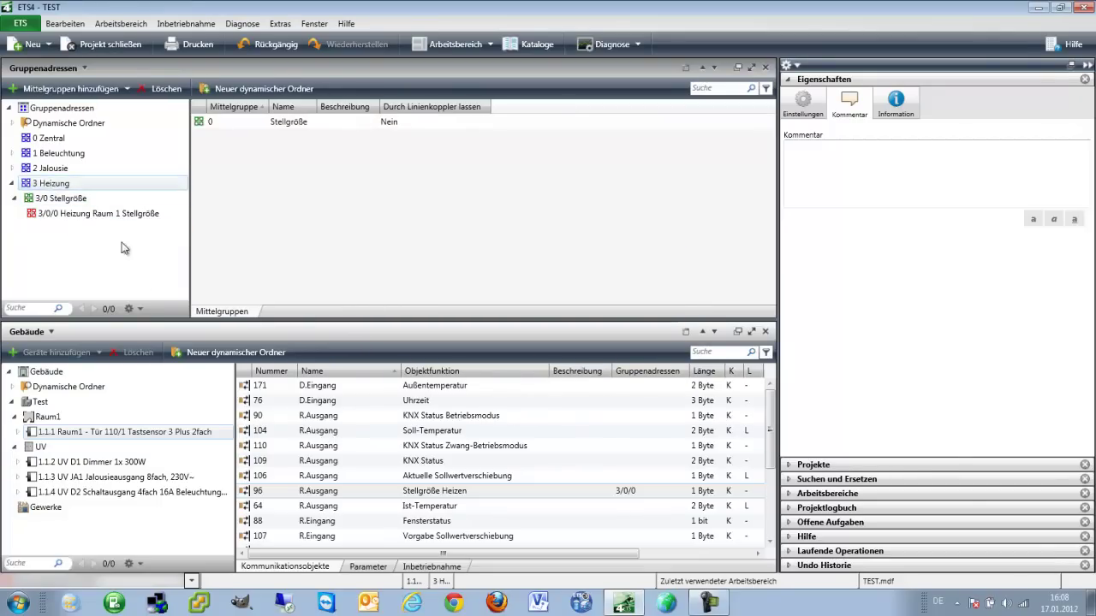
pyautogui.press('Insert')
pyautogui.write('Ist-Temperatur')
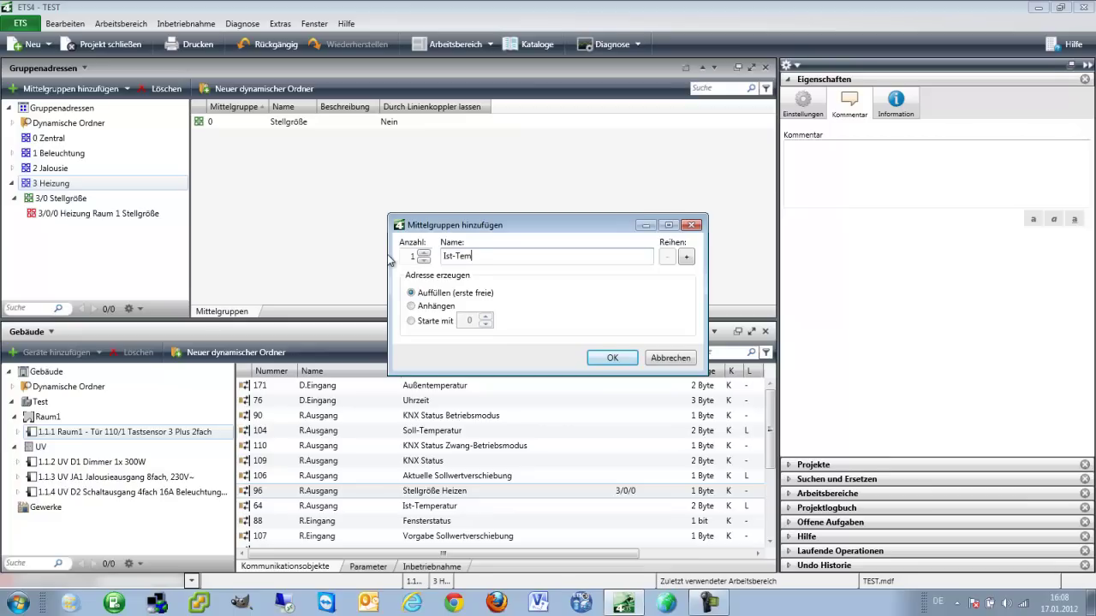
pyautogui.press('Return')
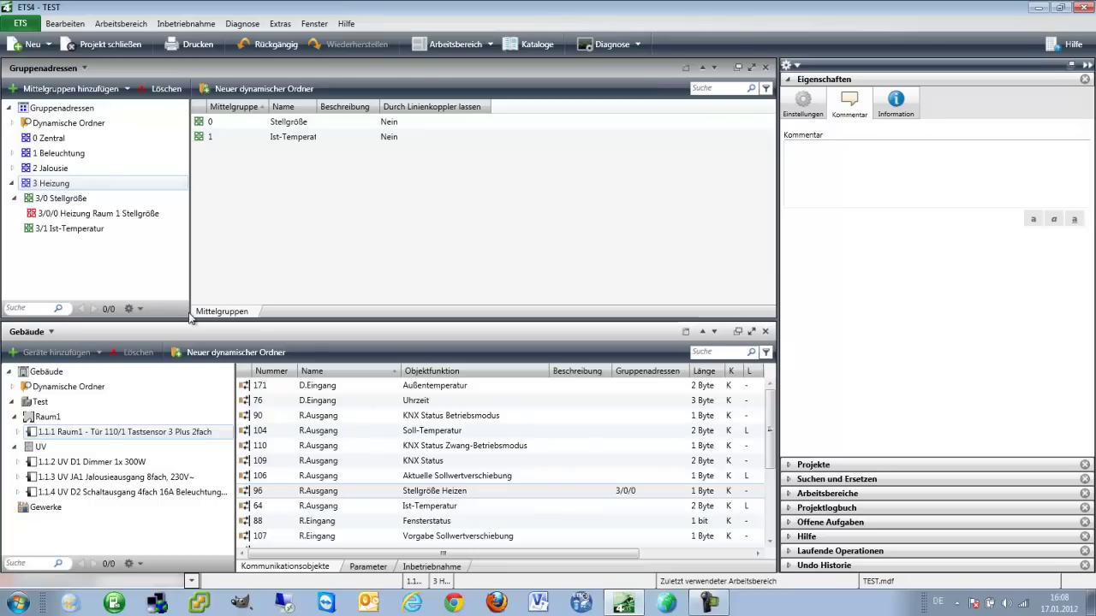
pyautogui.press('Insert')
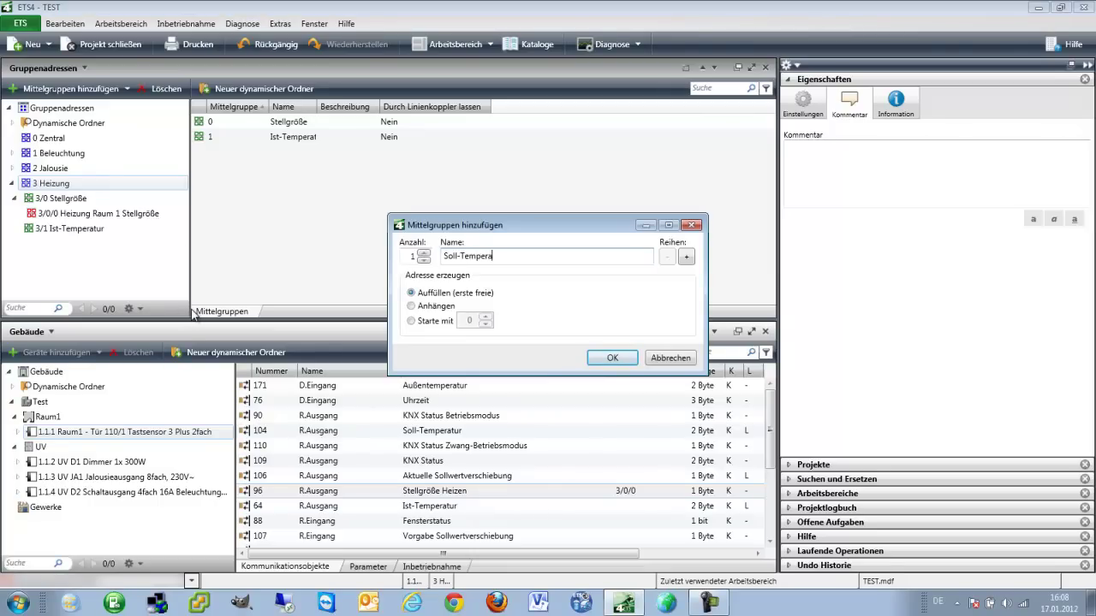
pyautogui.write('Soll-Temperatur')
pyautogui.press('Return')
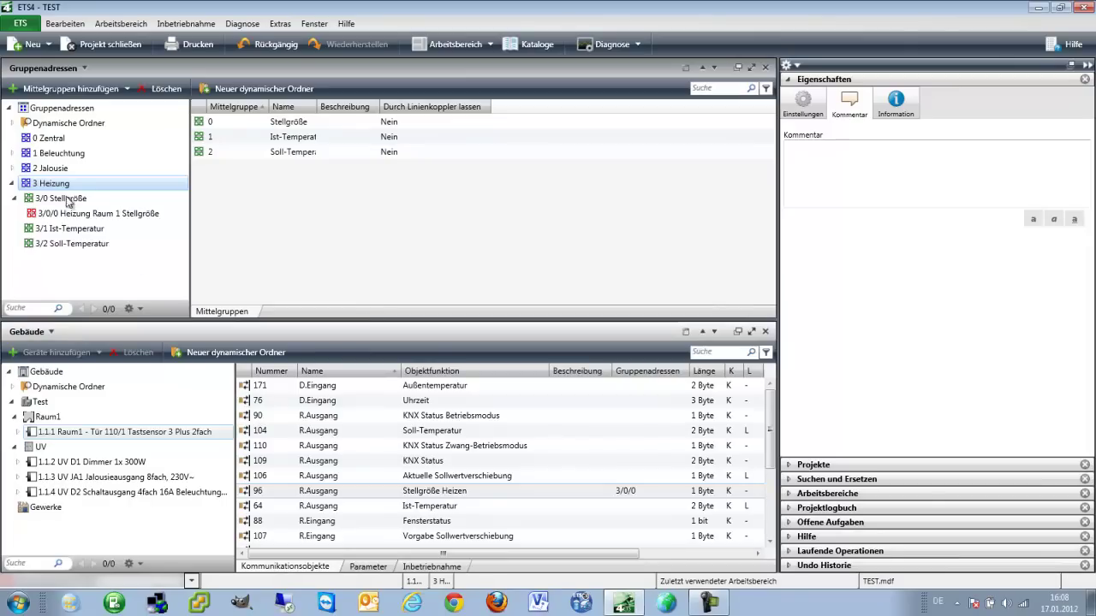
# Add the middle groups Basis-Sollwert, Betriebsumschaltung and Reglerstatus under the main group Heizung.
pyautogui.press('Insert')
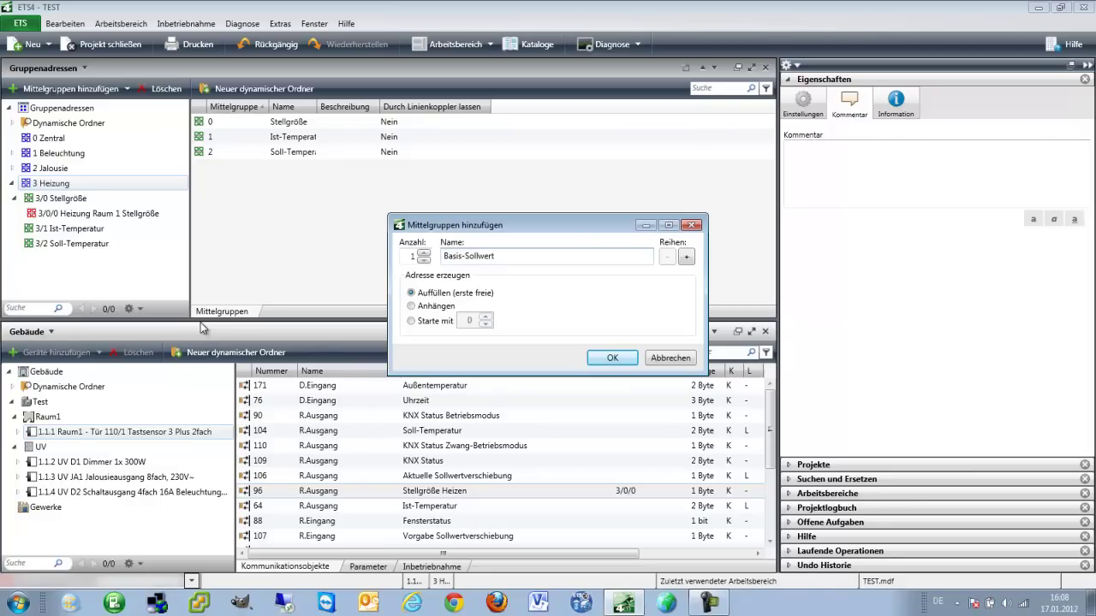
pyautogui.press('Return')
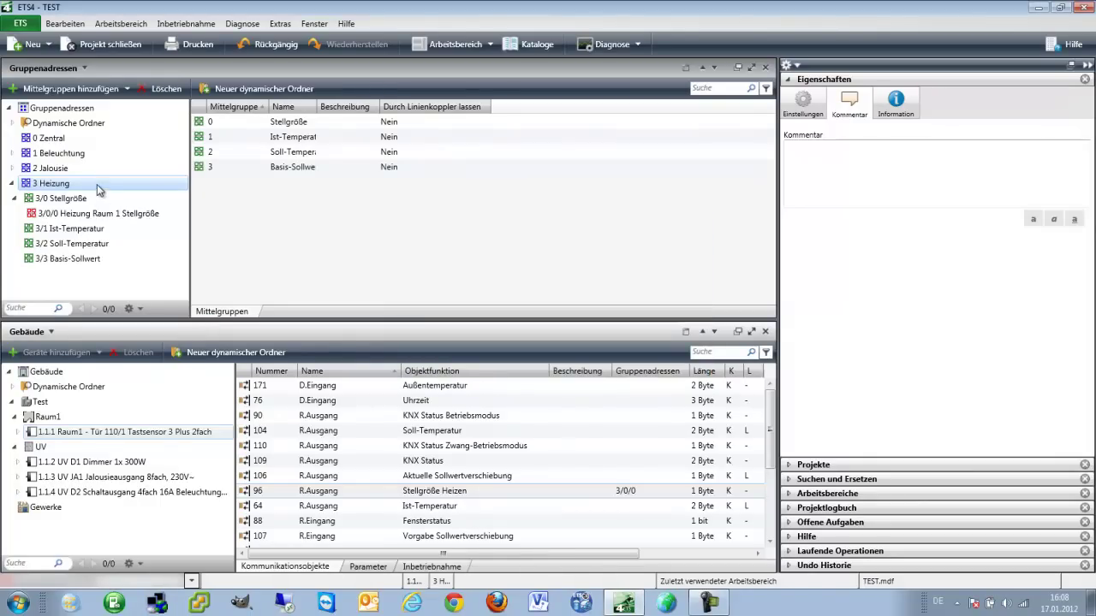
pyautogui.press('Insert')
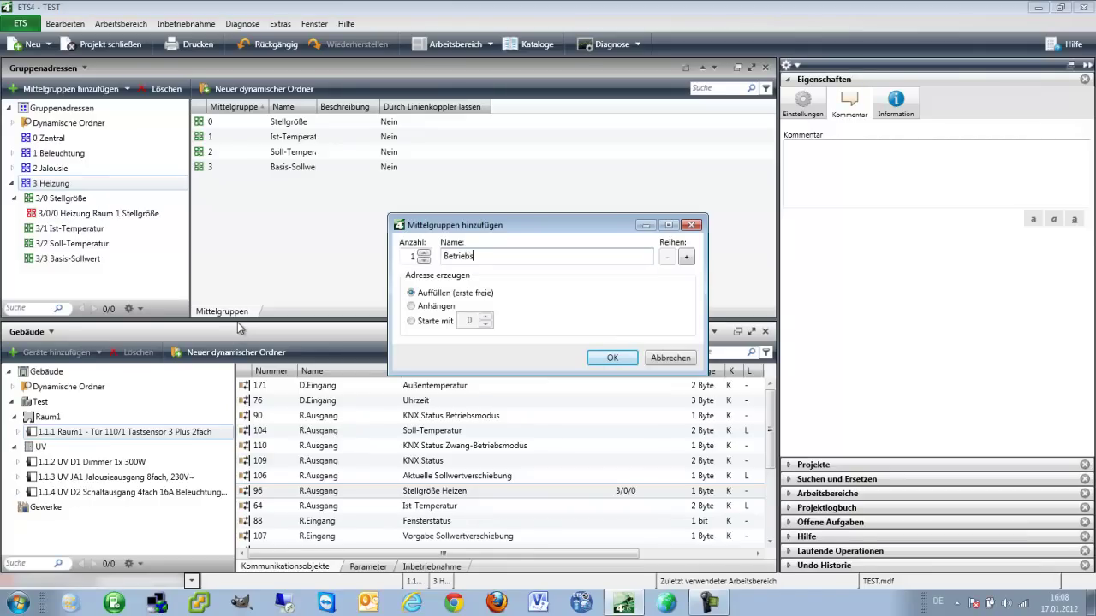
pyautogui.write('Betriebsumsch')
pyautogui.press('Return')
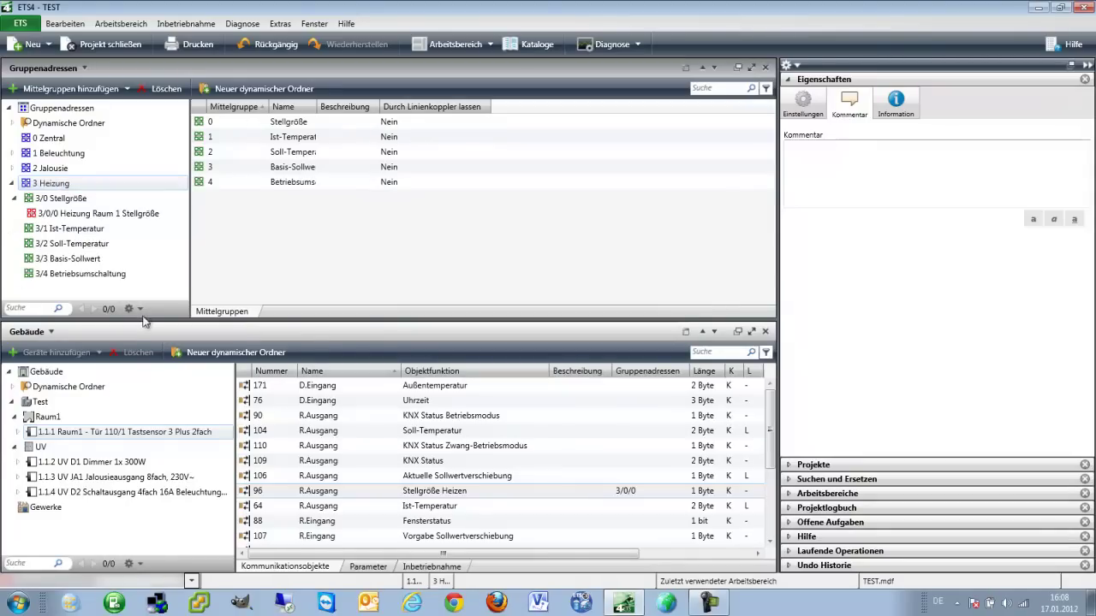
pyautogui.press('Insert')
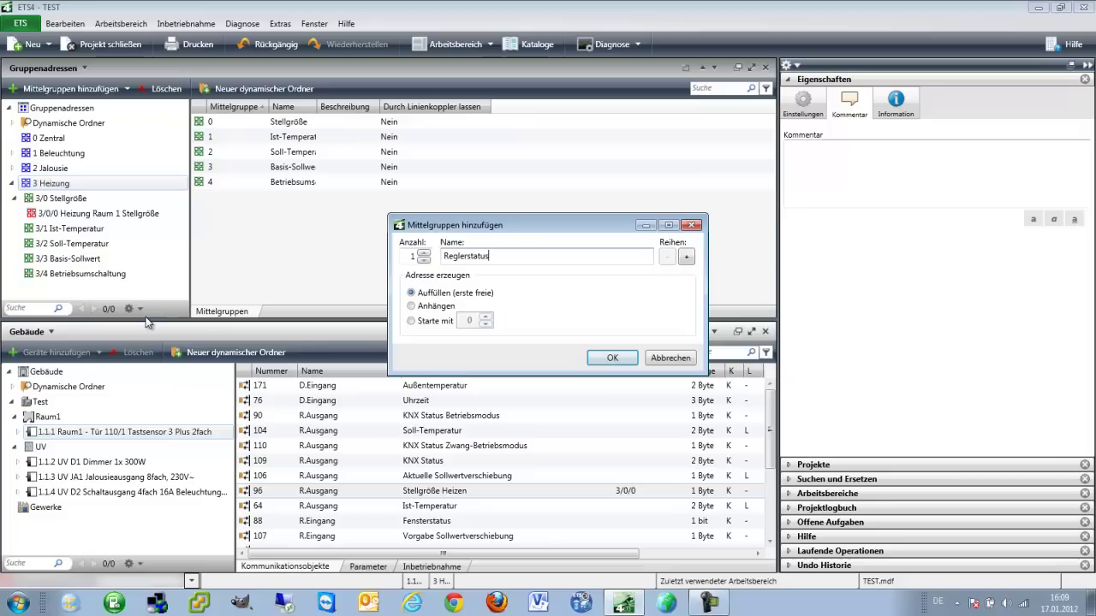
pyautogui.press('Return')
# Add a group address named "Heizung Raum 1 Stellgröße" to each of the middle groups Ist-Temperatur and Soll-Temperatur.
pyautogui.click(130, 215)
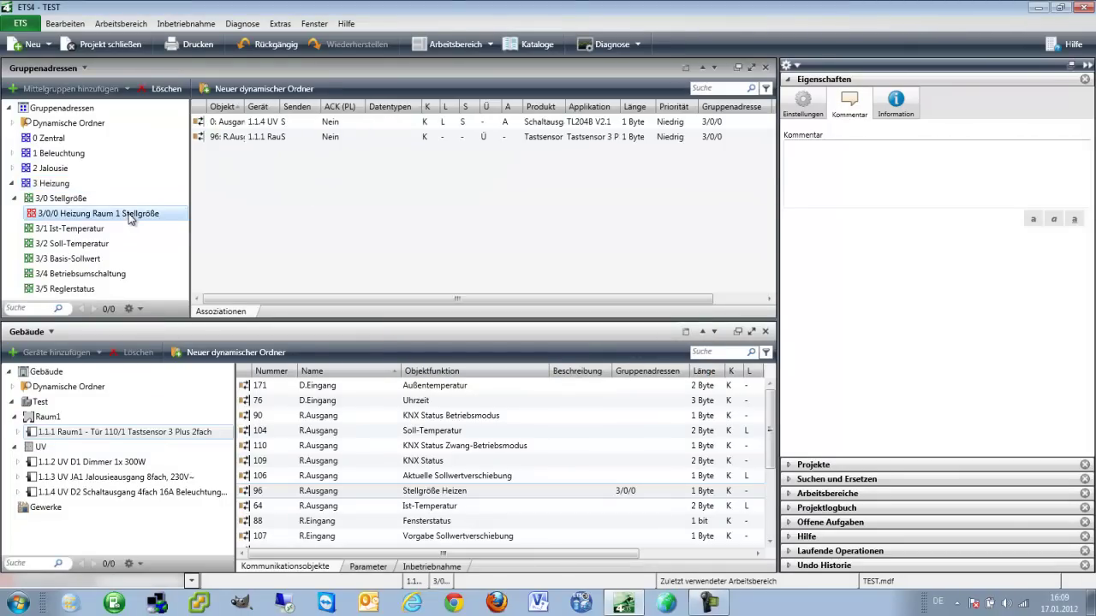
pyautogui.click(72, 230)
pyautogui.press('Insert')
pyautogui.press('Return')
pyautogui.click(83, 243)
pyautogui.press('Insert')
pyautogui.press('Return')
# Add a group address named "Heizung Raum 1 Stellgröße" to each of the middle groups Basis-Sollwert, Betriebsumschaltung and Reglerstatus.
pyautogui.click(75, 261)
pyautogui.press('Insert')
pyautogui.press('Return')
pyautogui.click(77, 274)
pyautogui.press('Insert')
pyautogui.press('Return')
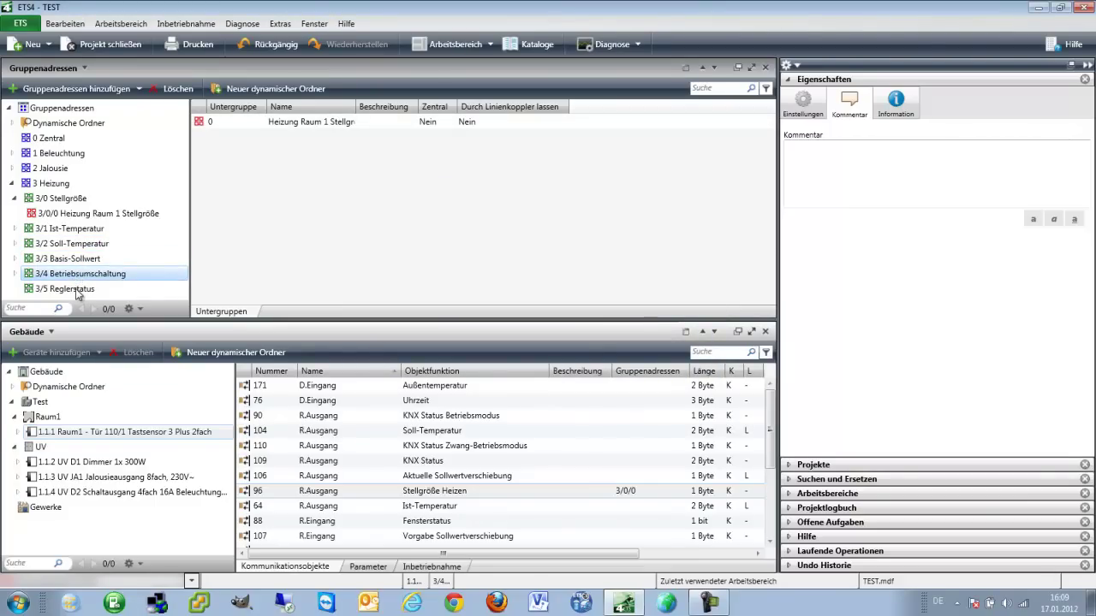
pyautogui.click(77, 291)
pyautogui.press('Insert')
pyautogui.press('Return')
# Rename the group address in the middle group Ist-Temperatur as "Heizung Raum 1 Ist-Temperatur".
pyautogui.click(89, 229)
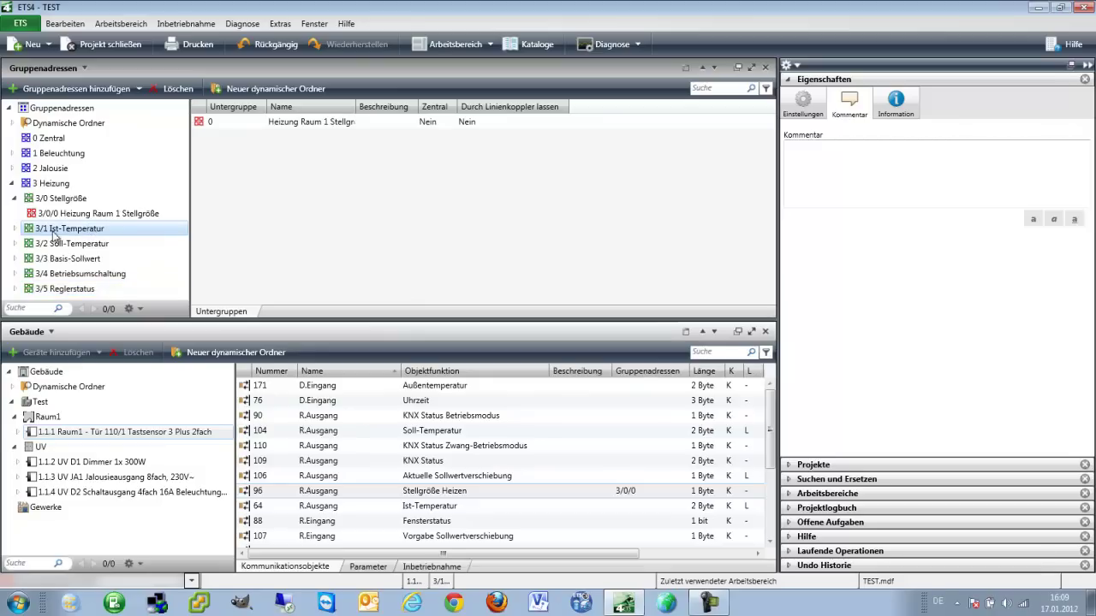
pyautogui.click(16, 229)
pyautogui.click(99, 247)
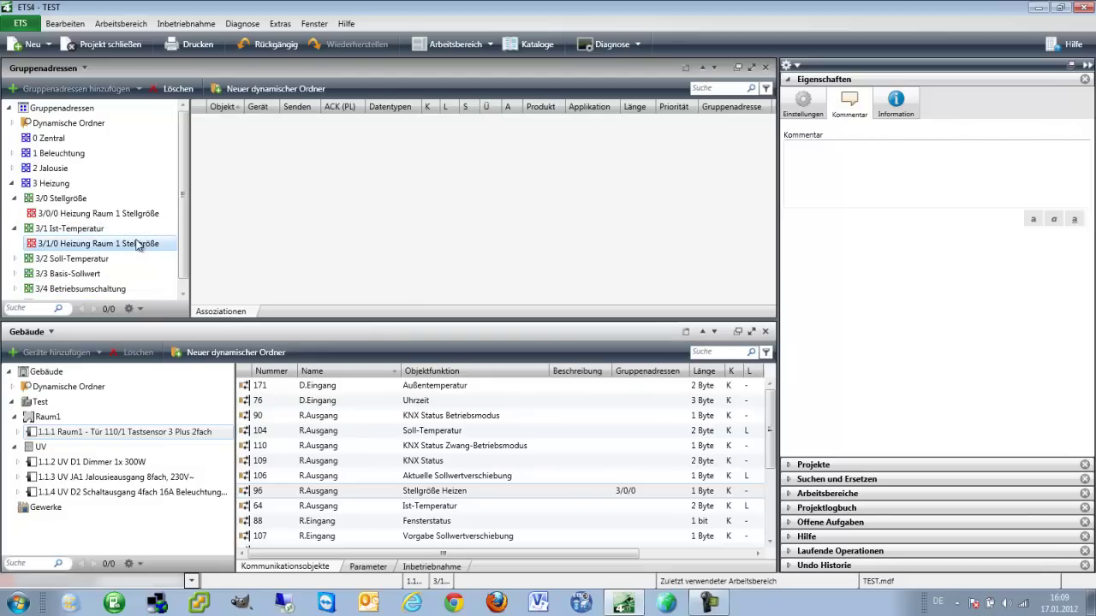
pyautogui.click(101, 229)
pyautogui.moveTo(356, 106); pyautogui.dragTo(404, 106)
pyautogui.click(332, 129)
pyautogui.click(330, 127)
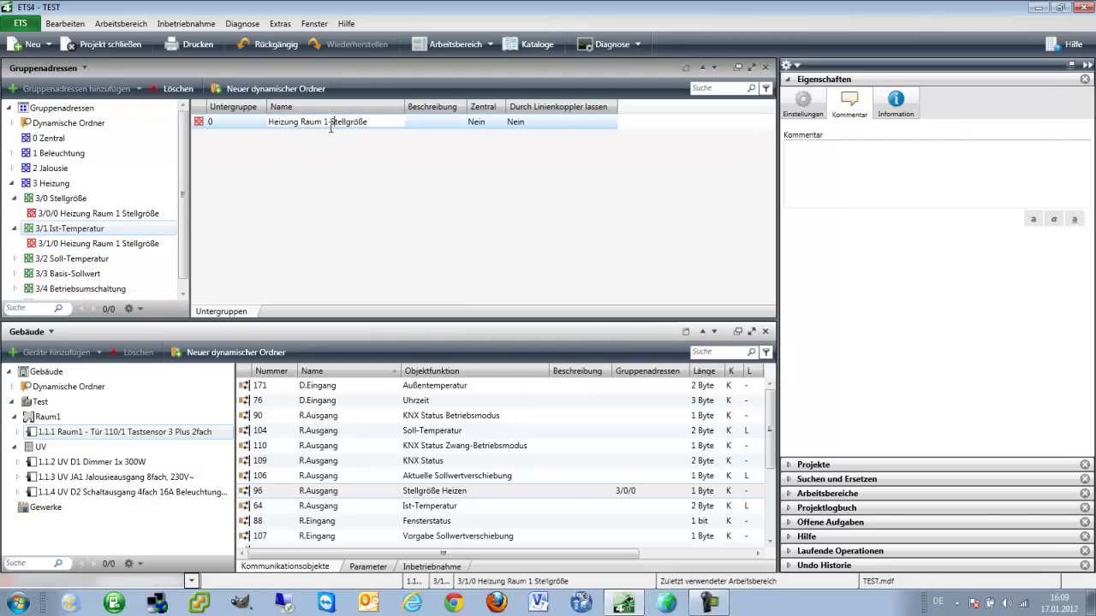
pyautogui.doubleClick(353, 123)
pyautogui.press('BackSpace')
pyautogui.press('Return')
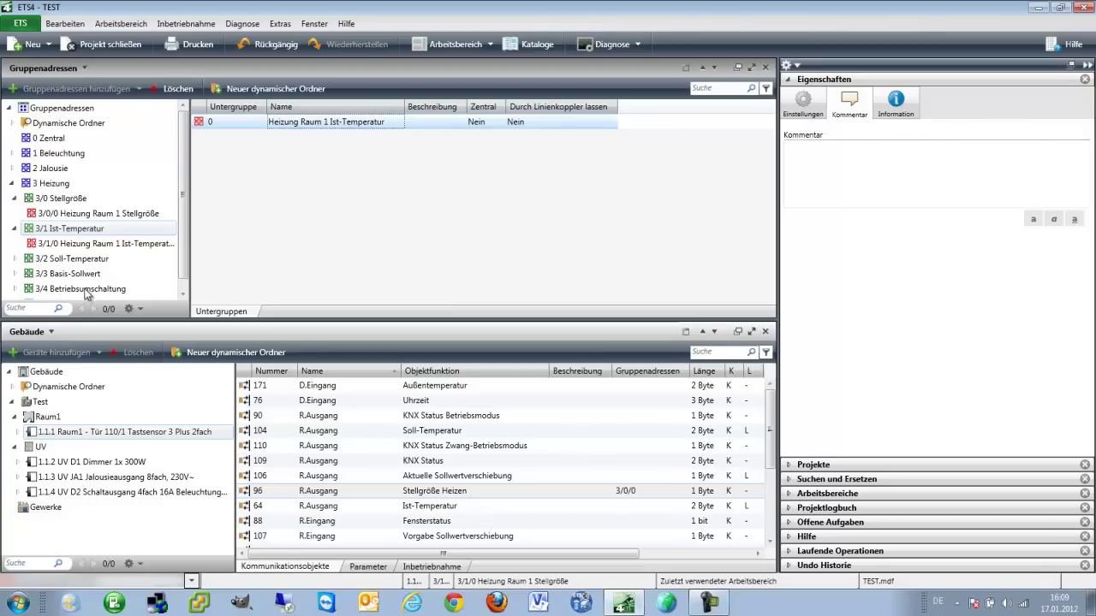
# Rename the group address in the middle group Soll-Temperatur as "Heizung Raum 1 Soll-Temperatur".
pyautogui.click(72, 258)
pyautogui.click(15, 259)
pyautogui.click(69, 275)
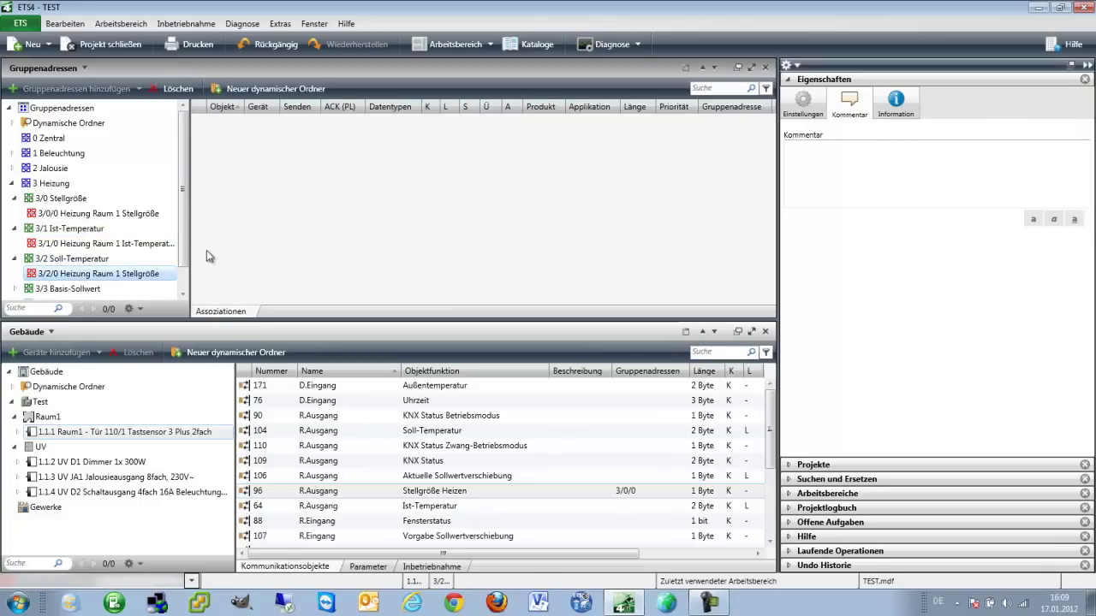
pyautogui.click(73, 259)
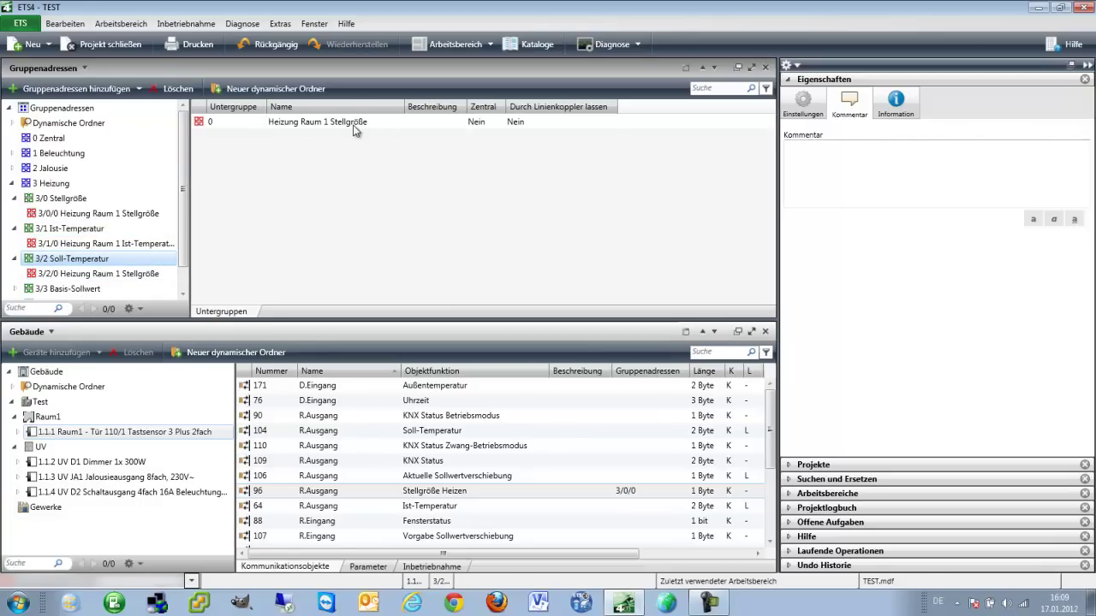
pyautogui.click(358, 128)
pyautogui.click(332, 126)
pyautogui.click(331, 122)
pyautogui.moveTo(331, 126); pyautogui.dragTo(494, 129)
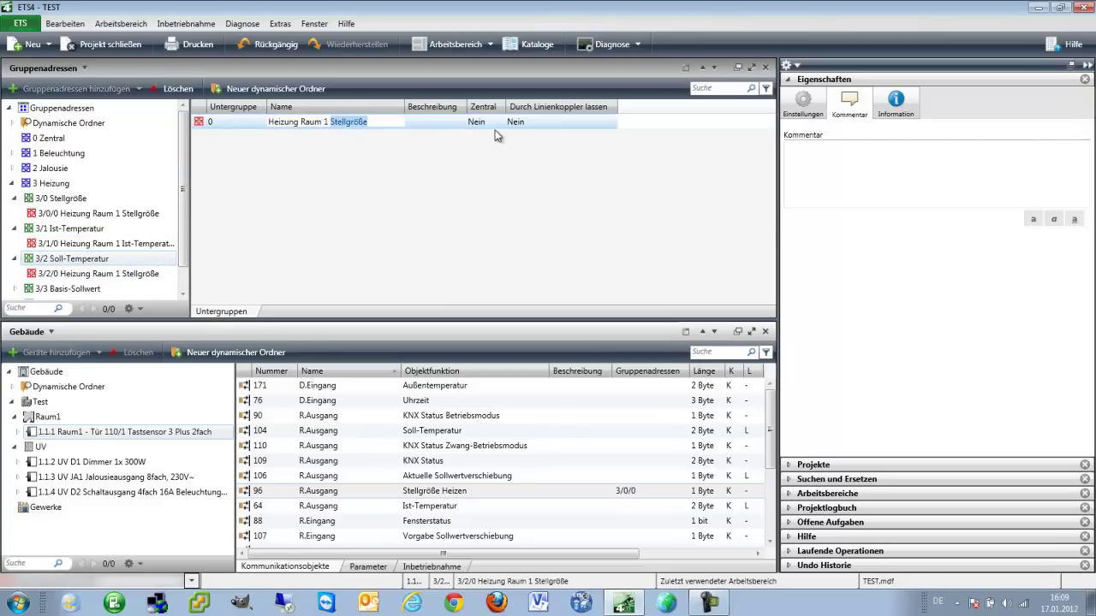
pyautogui.write('Soll-Temperatur')
pyautogui.press('Return')
pyautogui.click(111, 275)
# Rename the group address in the middle group Basis-Sollwert as "Heizung Raum 1 Basis-Sollwert".
pyautogui.click(76, 289)
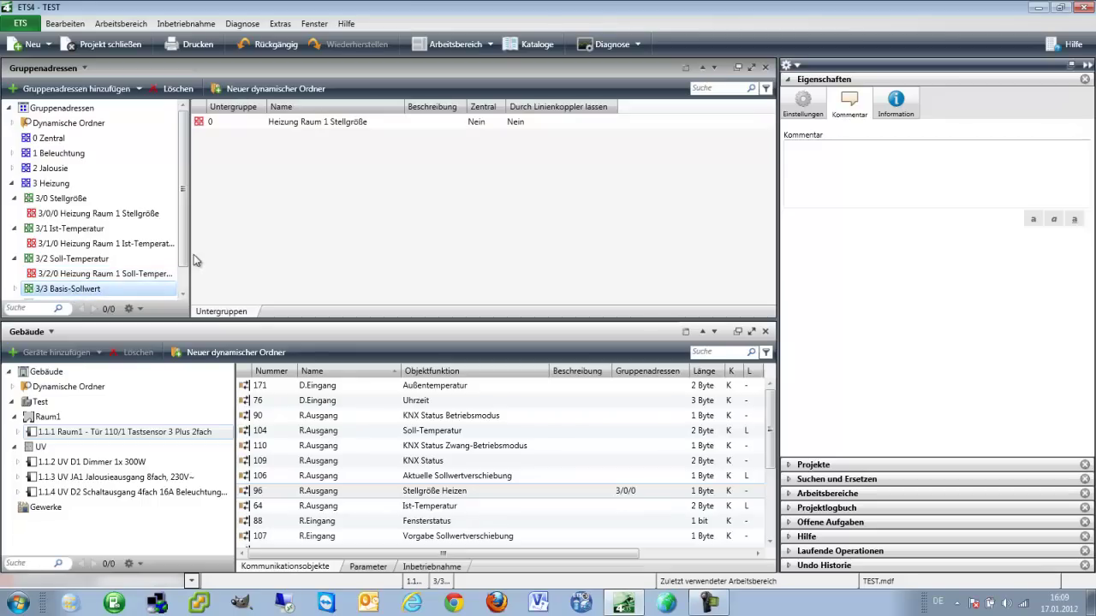
pyautogui.scroll(-2, 189, 264)
pyautogui.click(20, 263)
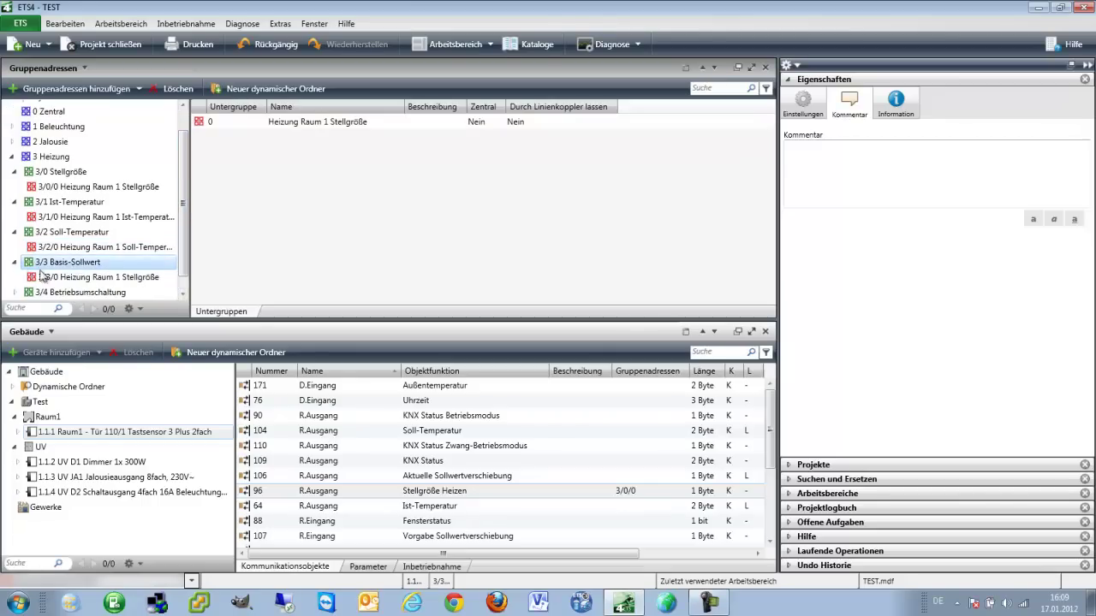
pyautogui.click(77, 281)
pyautogui.click(72, 259)
pyautogui.click(331, 124)
pyautogui.click(331, 124)
pyautogui.moveTo(332, 123); pyautogui.dragTo(533, 127)
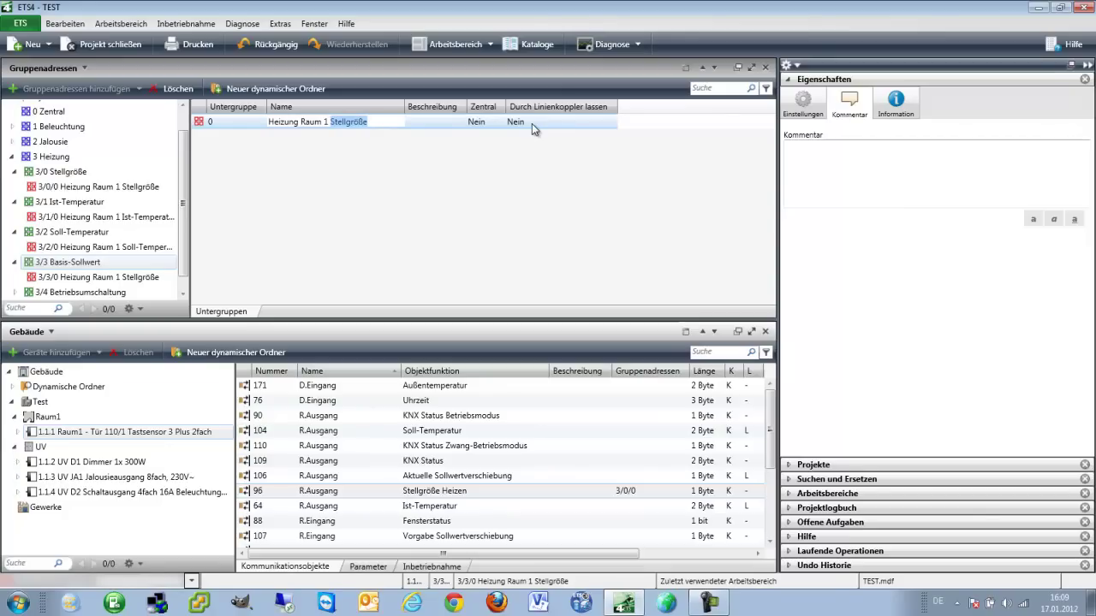
pyautogui.write('S')
pyautogui.click(794, 480)
pyautogui.click(332, 122)
pyautogui.click(337, 124)
pyautogui.click(337, 125)
pyautogui.write('sis-Sollwert')
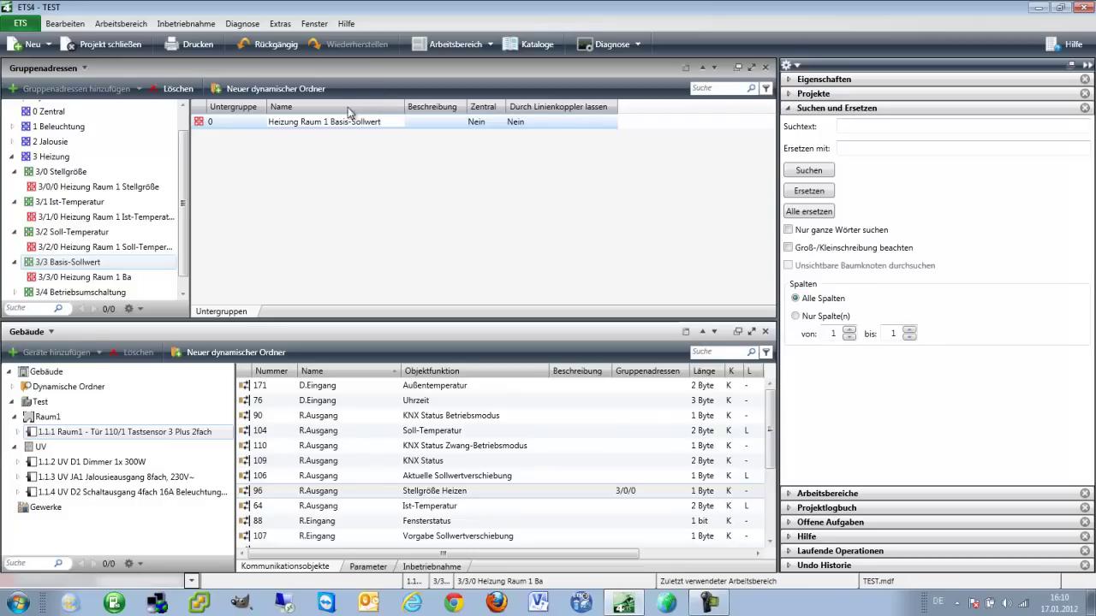
pyautogui.click(94, 280)
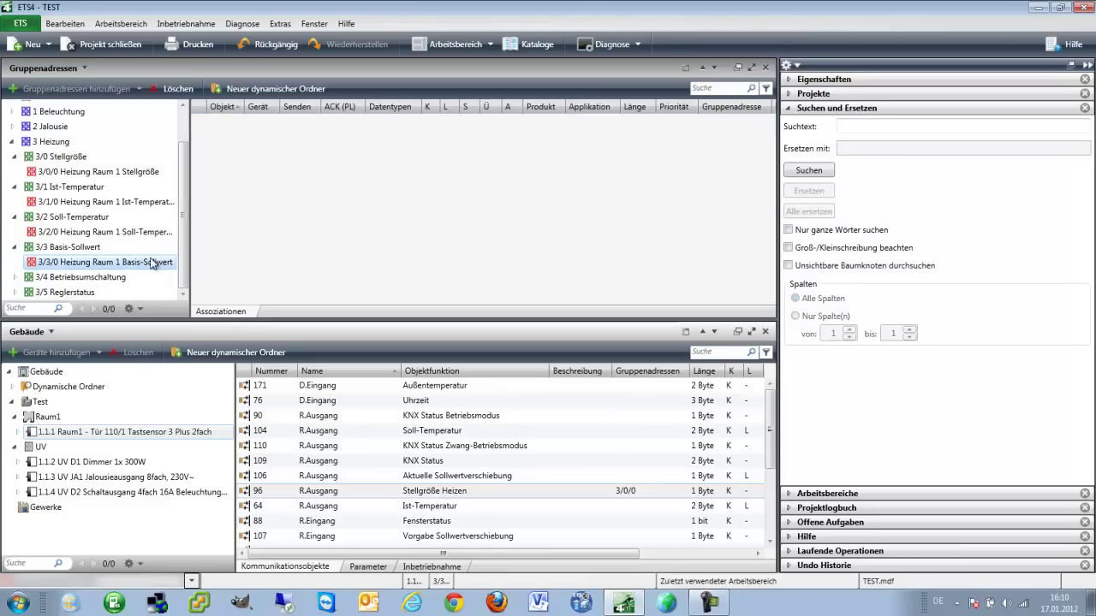
# Rename the group address in the middle group Betriebsumschaltung as "Heizung Raum 1 Betriebsumschaltung".
pyautogui.click(90, 278)
pyautogui.click(361, 120)
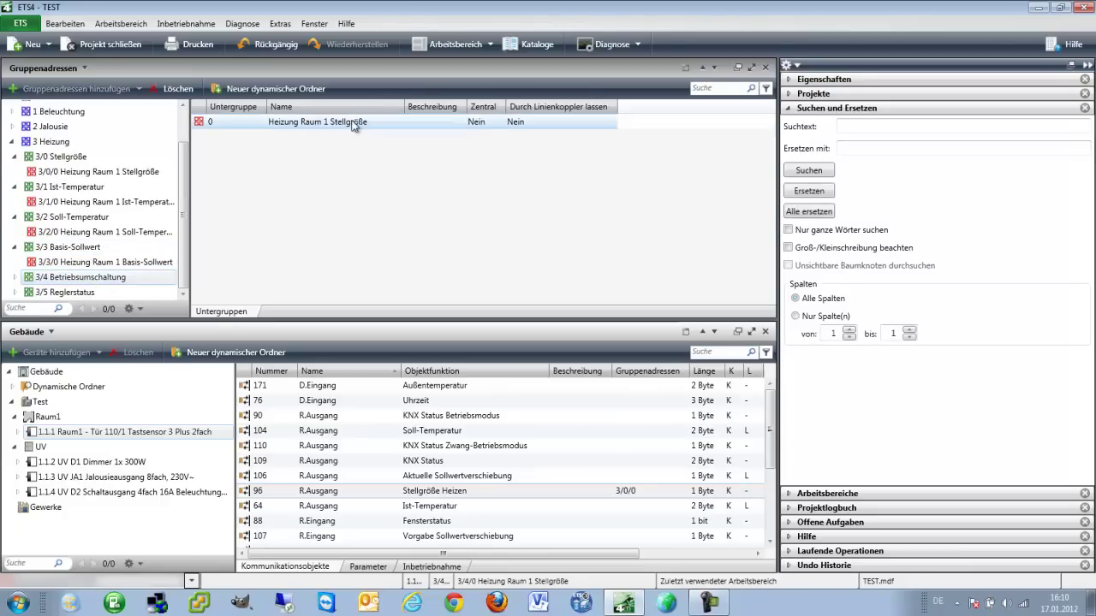
pyautogui.click(340, 122)
pyautogui.doubleClick(347, 122)
pyautogui.write('Betriebsumschaltung')
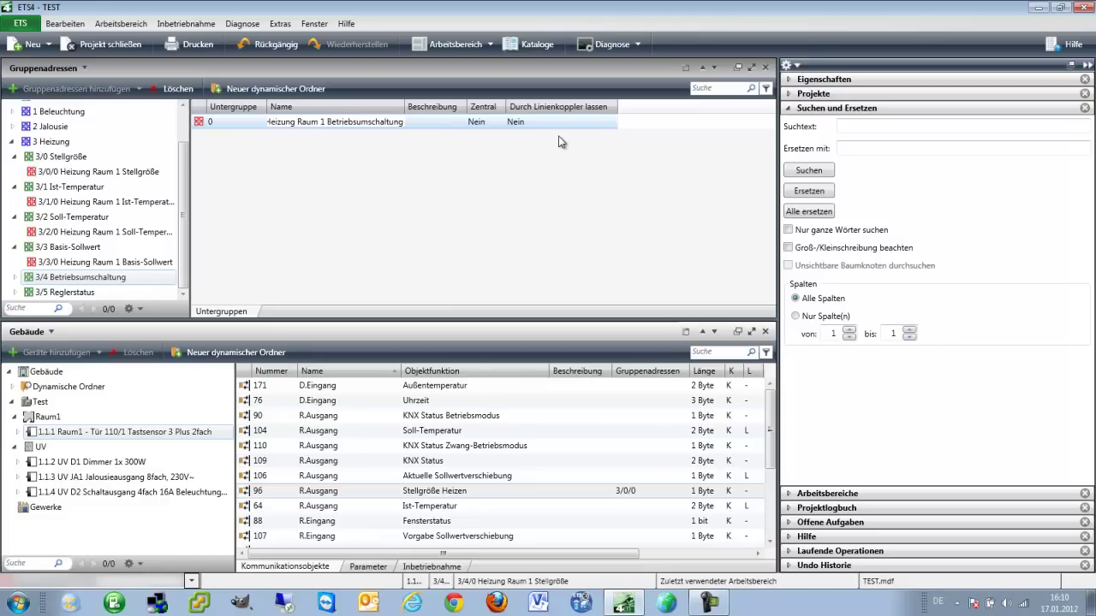
# Rename the group address in the middle group Reglerstatus as "Heizung Raum 1 Reglerstatus".
pyautogui.click(73, 292)
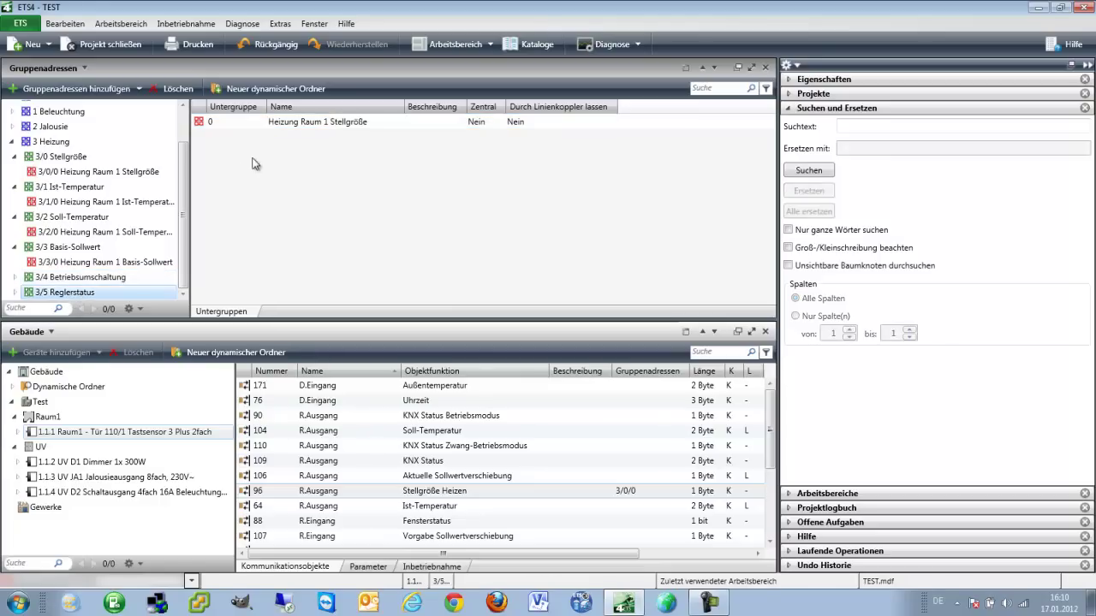
pyautogui.click(343, 122)
pyautogui.click(342, 122)
pyautogui.doubleClick(347, 122)
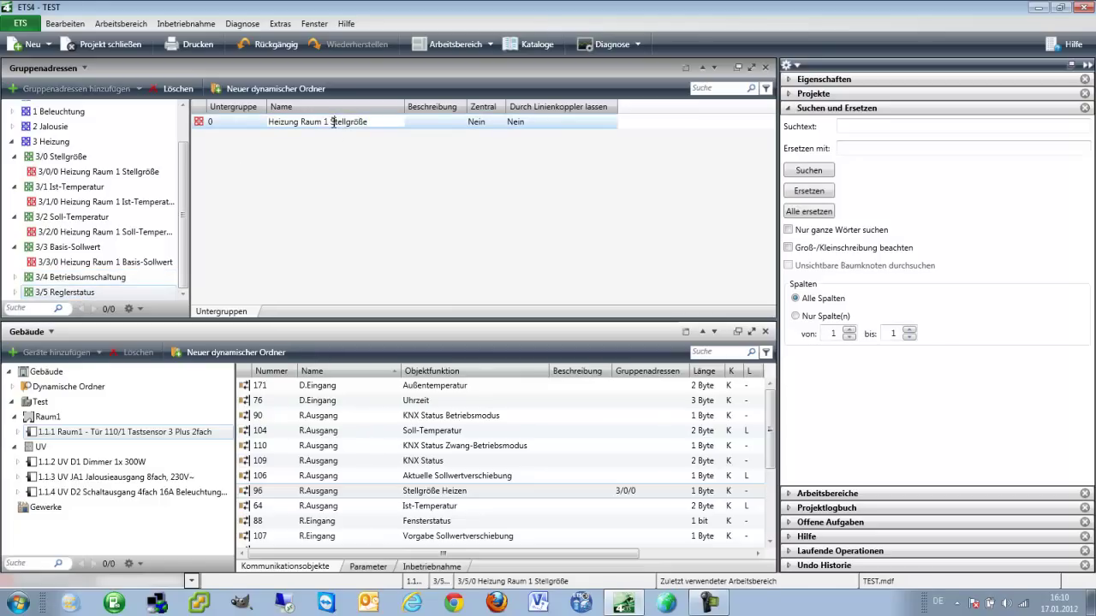
pyautogui.write('Reglerstatus')
pyautogui.press('Return')
# Link the Tastsensor's objects Betriebsmodusumschaltung and Basis-Sollwert to the group addresses Heizung Raum 1 Betriebsumschaltung and Heizung Raum 1 Basis-Sollwert respectively.
pyautogui.click(476, 417)
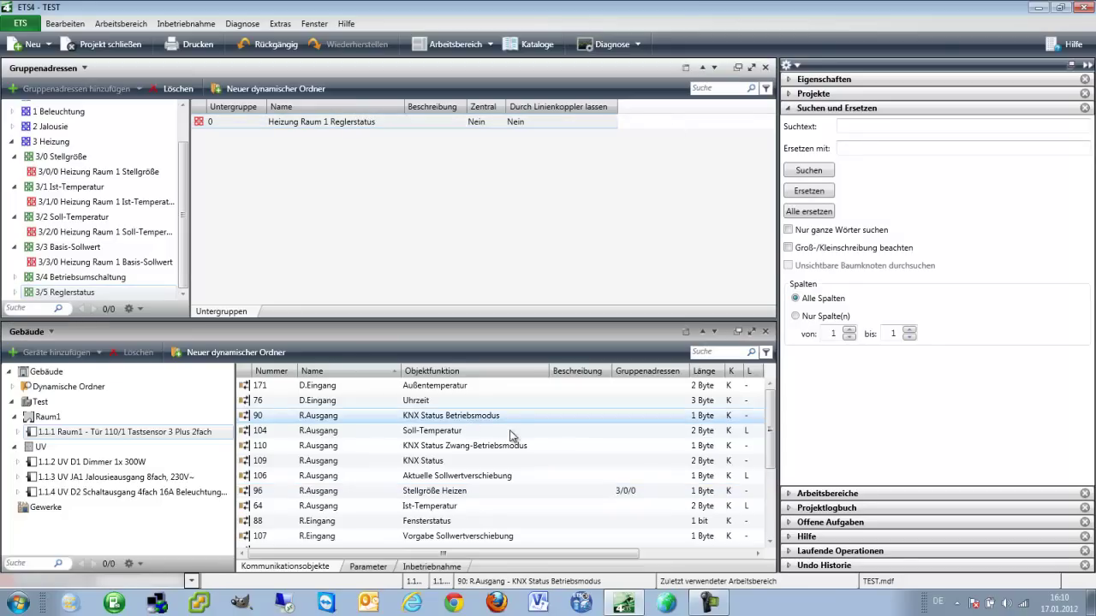
pyautogui.scroll(-3, 466, 468)
pyautogui.click(473, 401)
pyautogui.click(464, 418)
pyautogui.click(463, 433)
pyautogui.moveTo(463, 433); pyautogui.dragTo(76, 278)
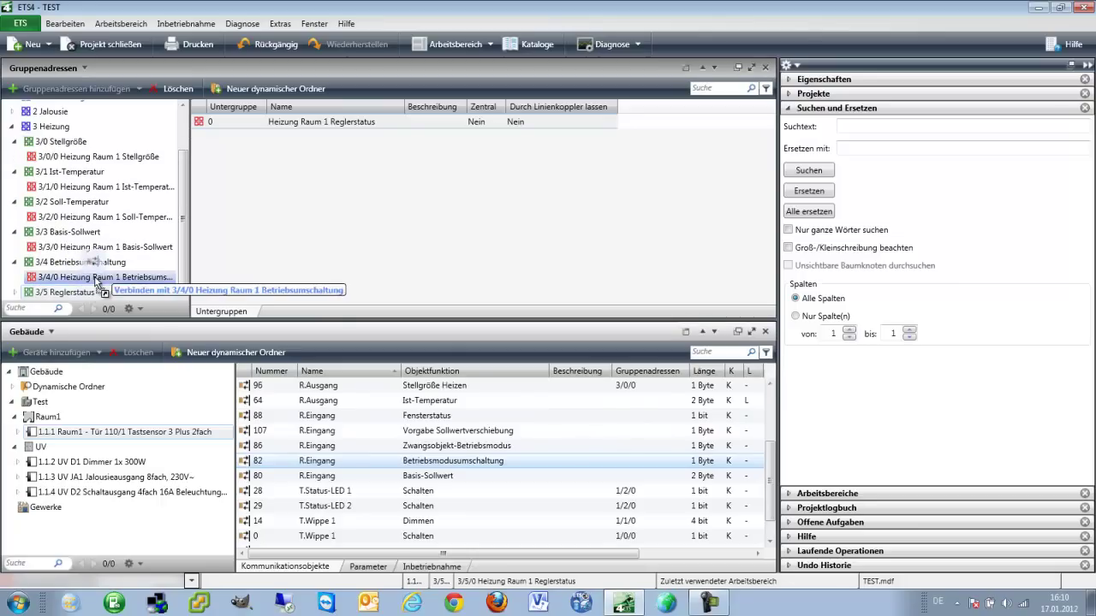
pyautogui.moveTo(406, 477); pyautogui.dragTo(69, 249)
# Link the Tastsensor's object Ist-Temperatur to the group address Heizung Raum 1 Ist-Temperatur.
pyautogui.click(443, 431)
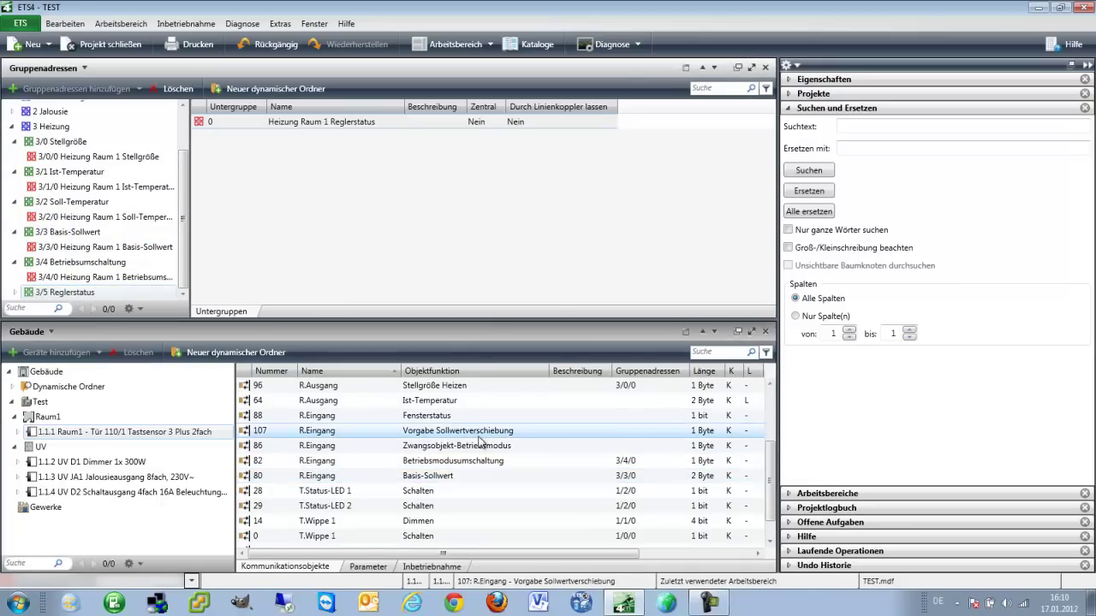
pyautogui.scroll(1, 488, 441)
pyautogui.click(447, 466)
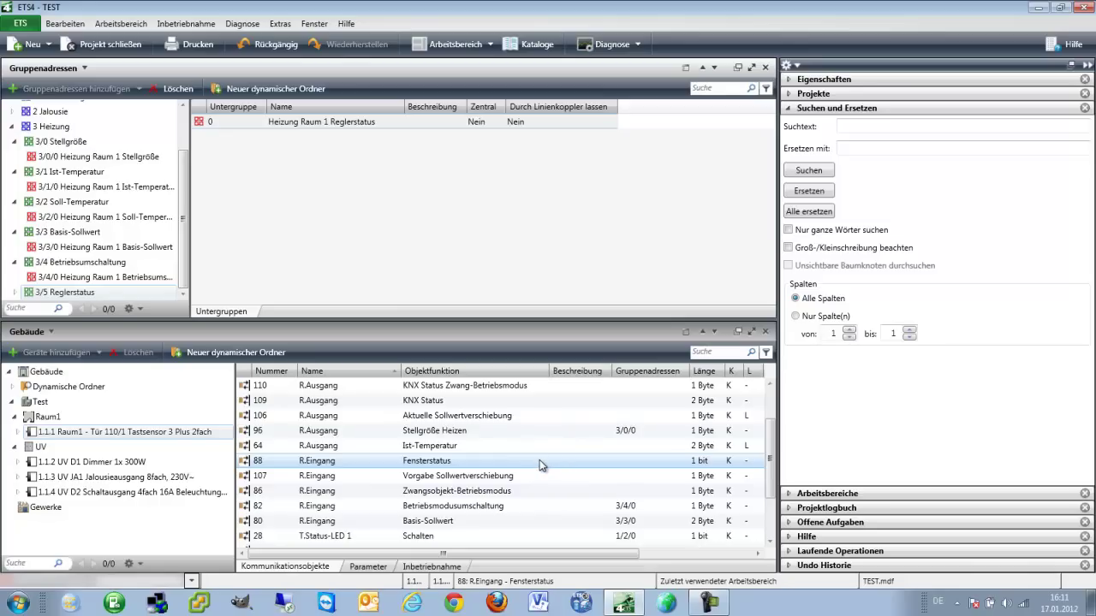
pyautogui.click(449, 446)
pyautogui.moveTo(448, 446); pyautogui.dragTo(101, 189)
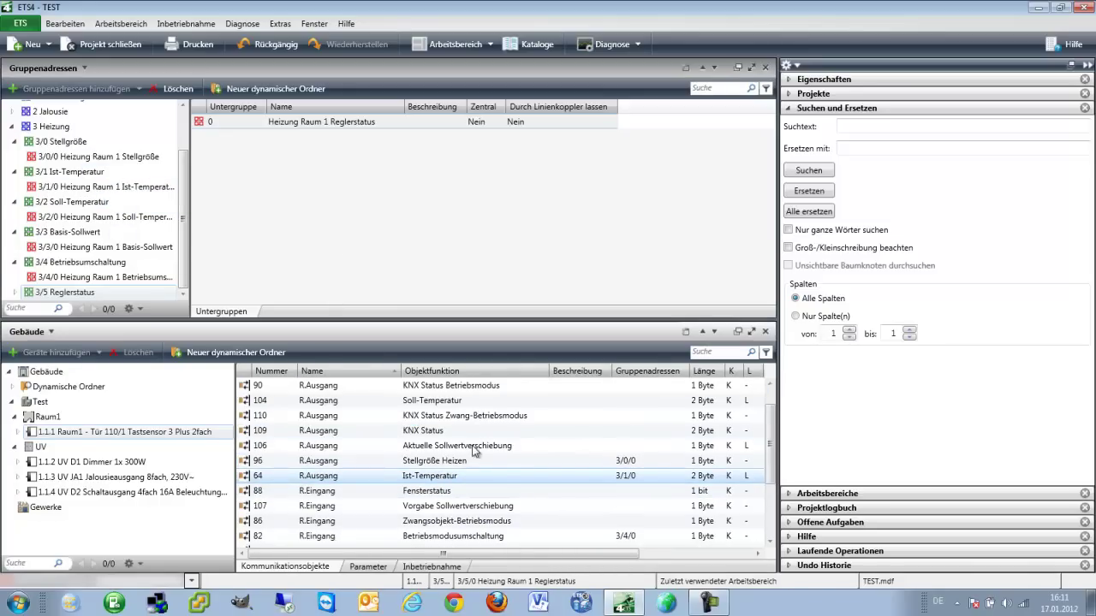
# Link the Tastsensor's object KNX Status Betriebsmodus to the group address Heizung Raum 1 Betriebsumschaltung.
pyautogui.click(523, 447)
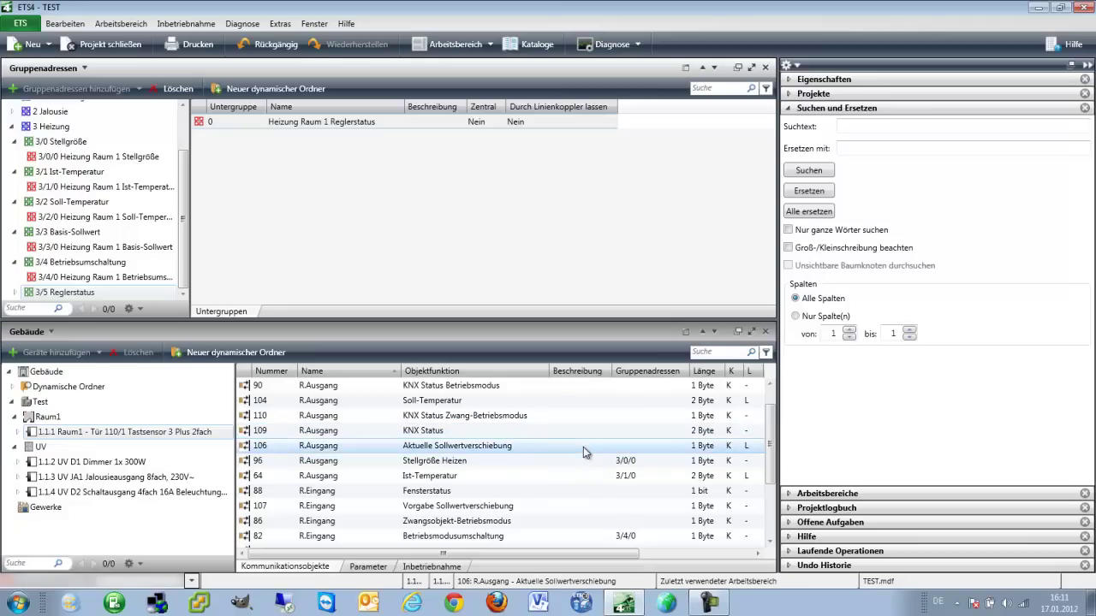
pyautogui.press('Up')
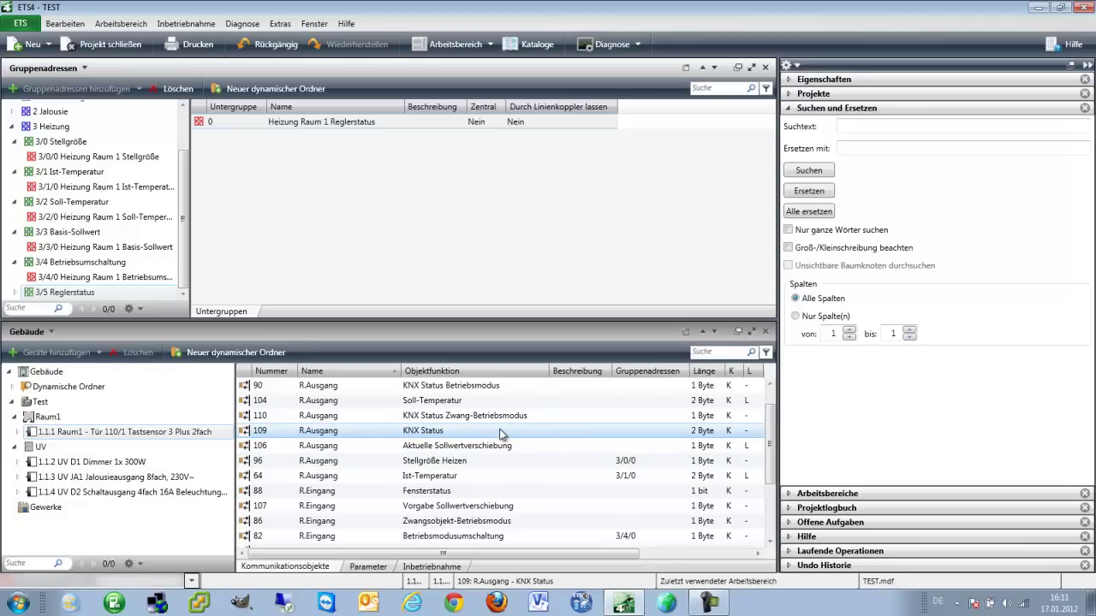
pyautogui.scroll(1, 504, 434)
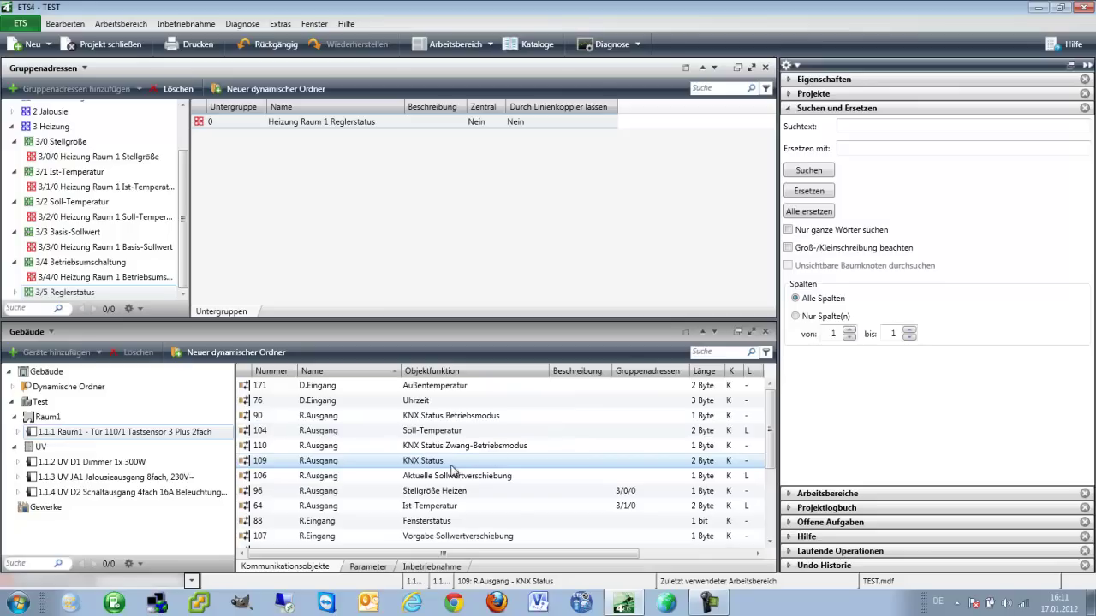
pyautogui.click(477, 418)
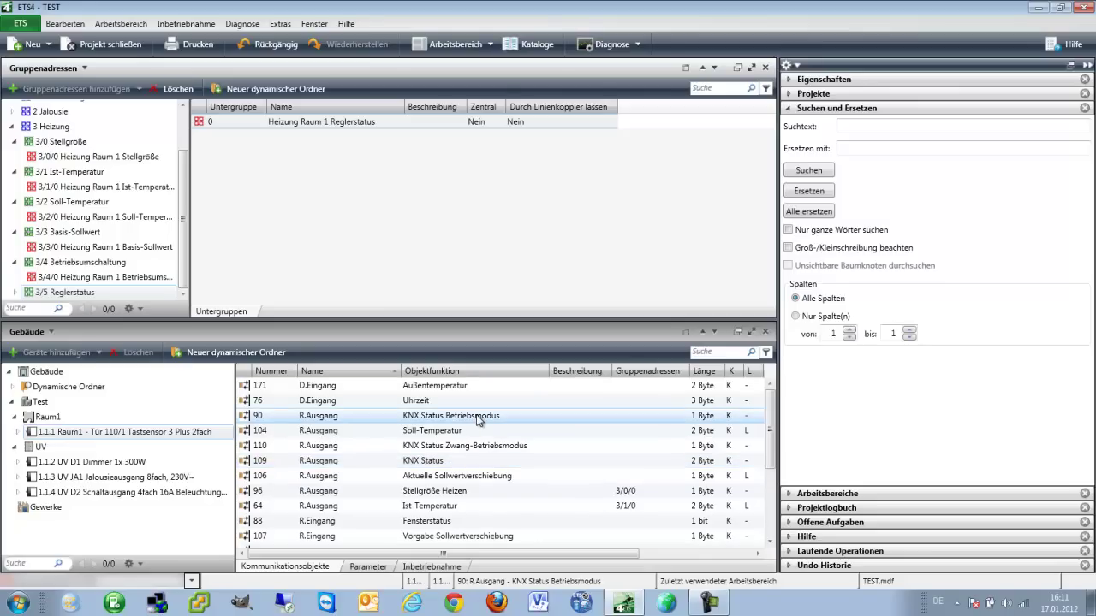
pyautogui.moveTo(476, 418); pyautogui.dragTo(115, 277)
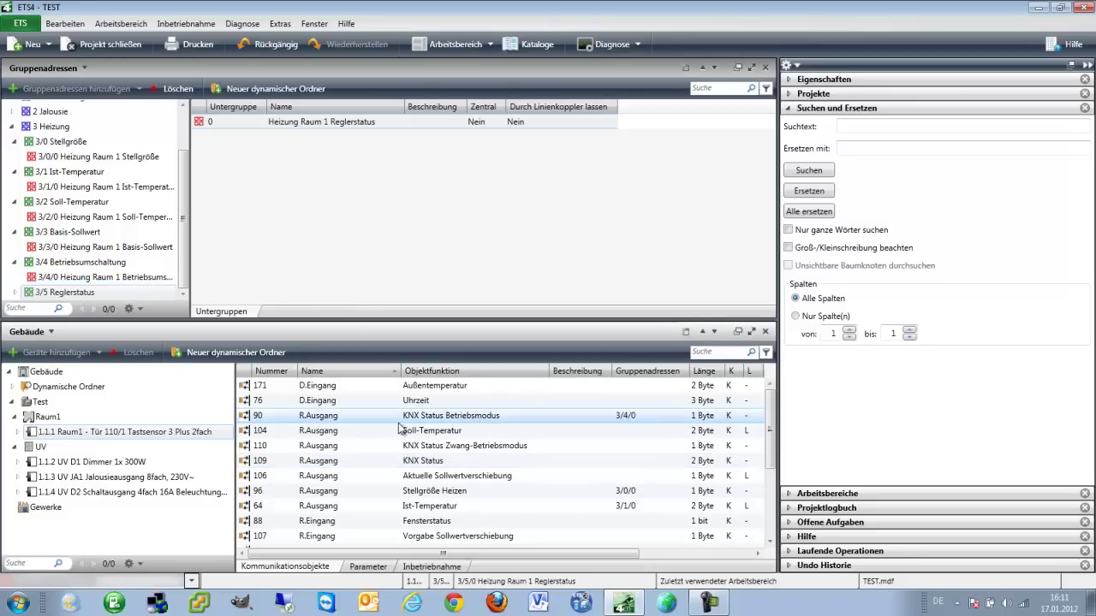
# Link the Tastsensor's objects Soll-Temperatur and KNX Status to the group addresses Heizung Raum 1 Soll-Temperatur and Heizung Raum 1 Reglerstatus respectively.
pyautogui.click(481, 432)
pyautogui.moveTo(484, 432); pyautogui.dragTo(98, 221)
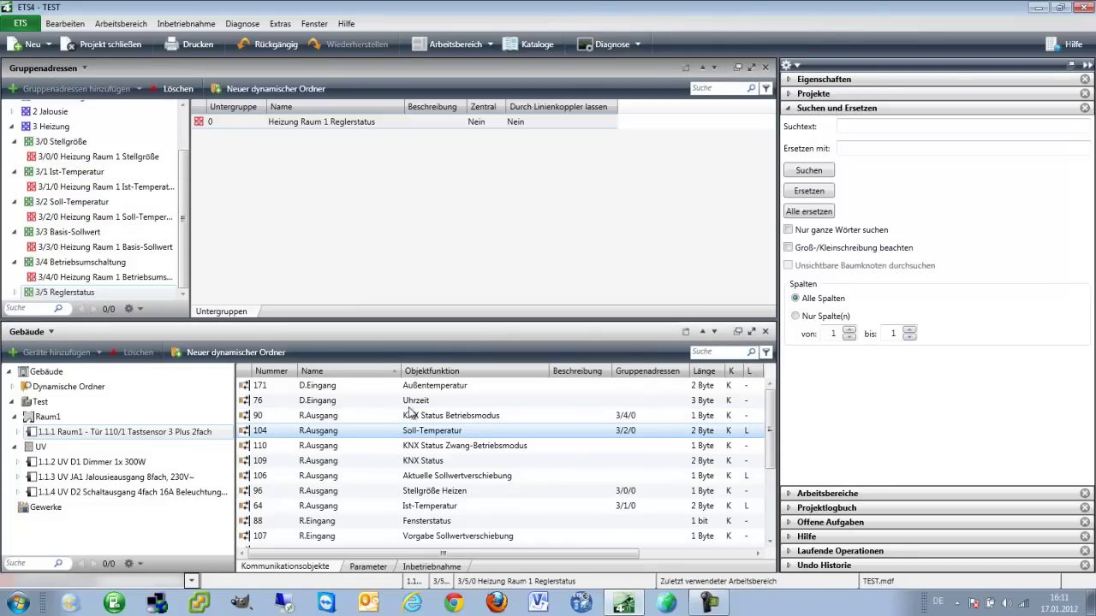
pyautogui.click(521, 447)
pyautogui.click(507, 463)
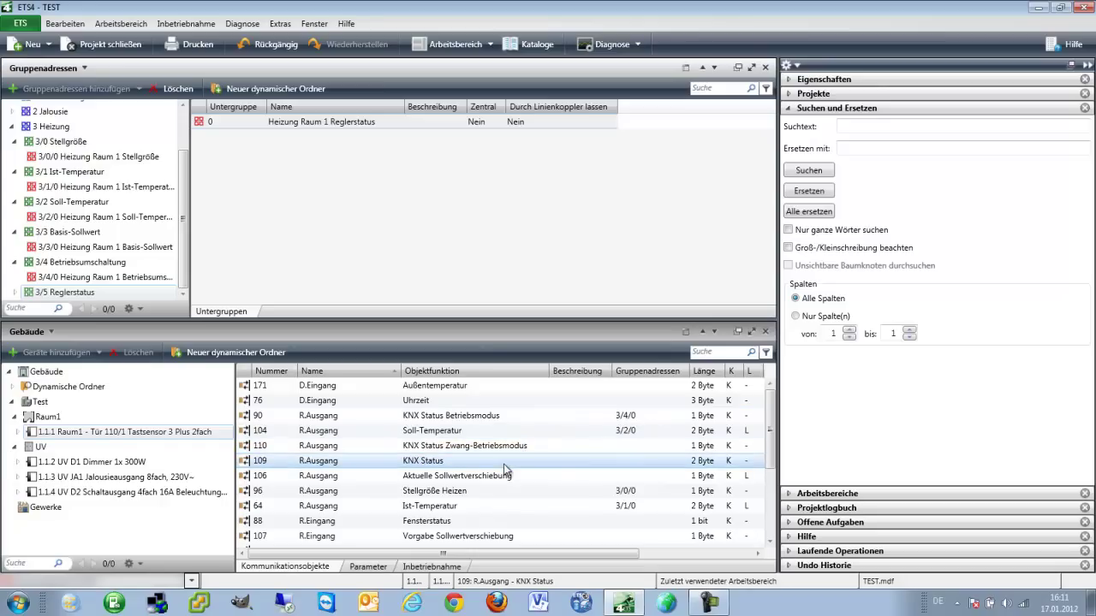
pyautogui.moveTo(466, 461); pyautogui.dragTo(104, 291)
pyautogui.click(445, 482)
pyautogui.scroll(-3, 447, 485)
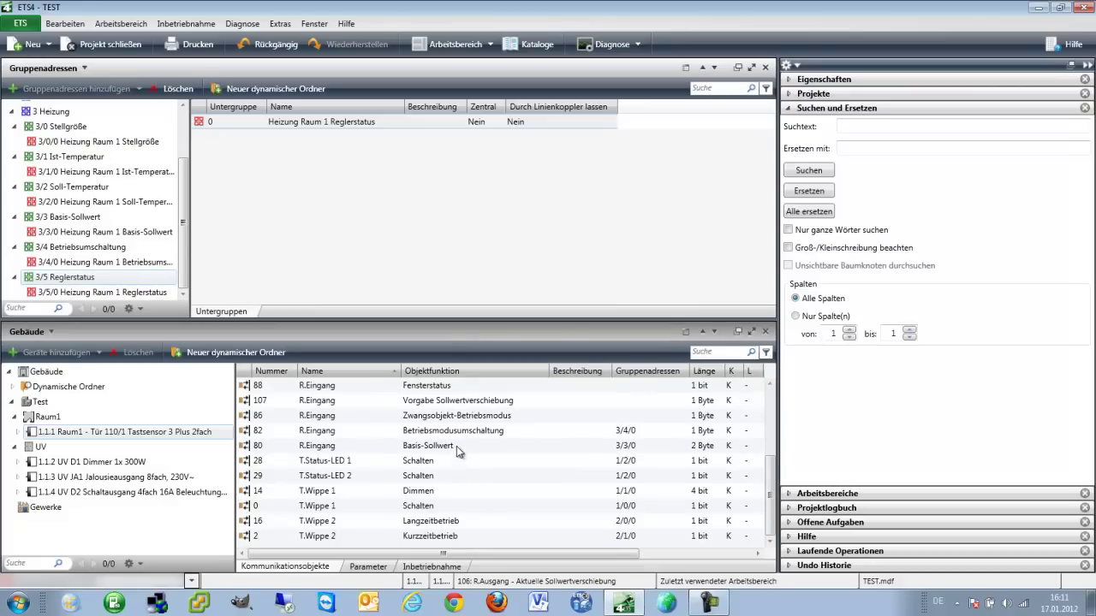
pyautogui.scroll(3, 458, 452)
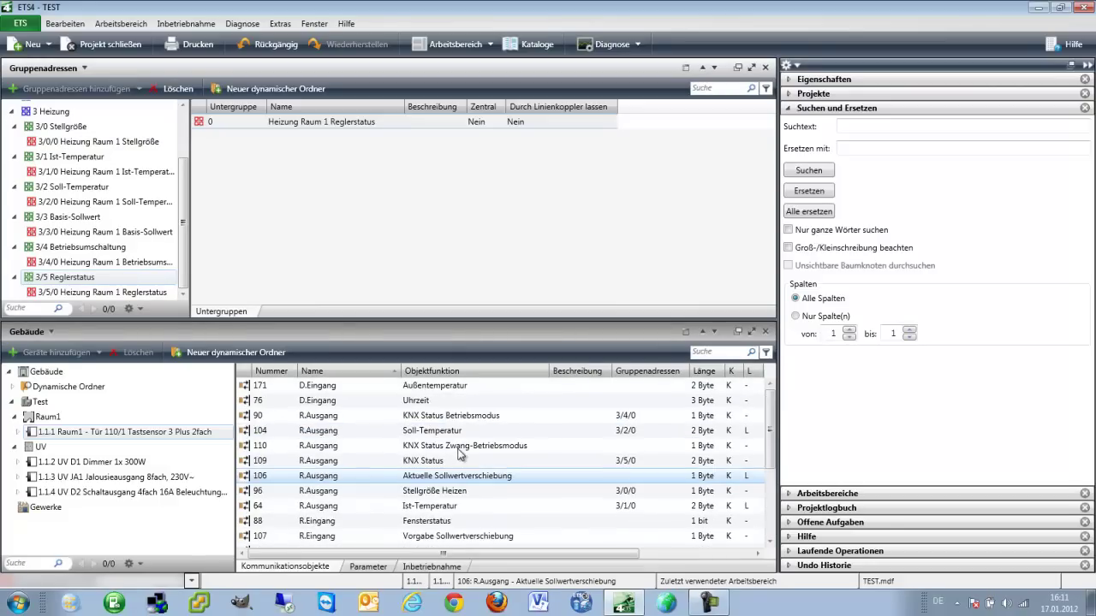
# Collapse the six middle groups from Stellgröße to Reglerstatus under the main group Heizung.
pyautogui.click(184, 227)
pyautogui.click(17, 128)
pyautogui.click(16, 157)
pyautogui.click(15, 187)
pyautogui.click(14, 217)
pyautogui.click(15, 246)
pyautogui.click(17, 274)
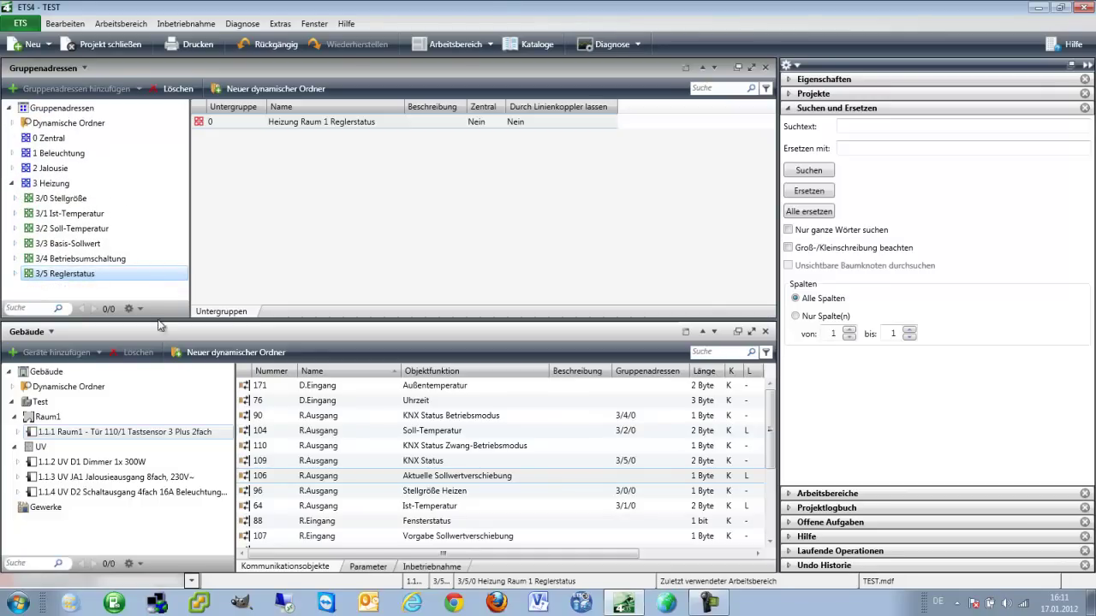
# Add a middle group named "Daten/Logik" to the main group Zentral.
pyautogui.click(456, 417)
pyautogui.click(469, 389)
pyautogui.click(457, 417)
pyautogui.click(460, 390)
pyautogui.click(44, 137)
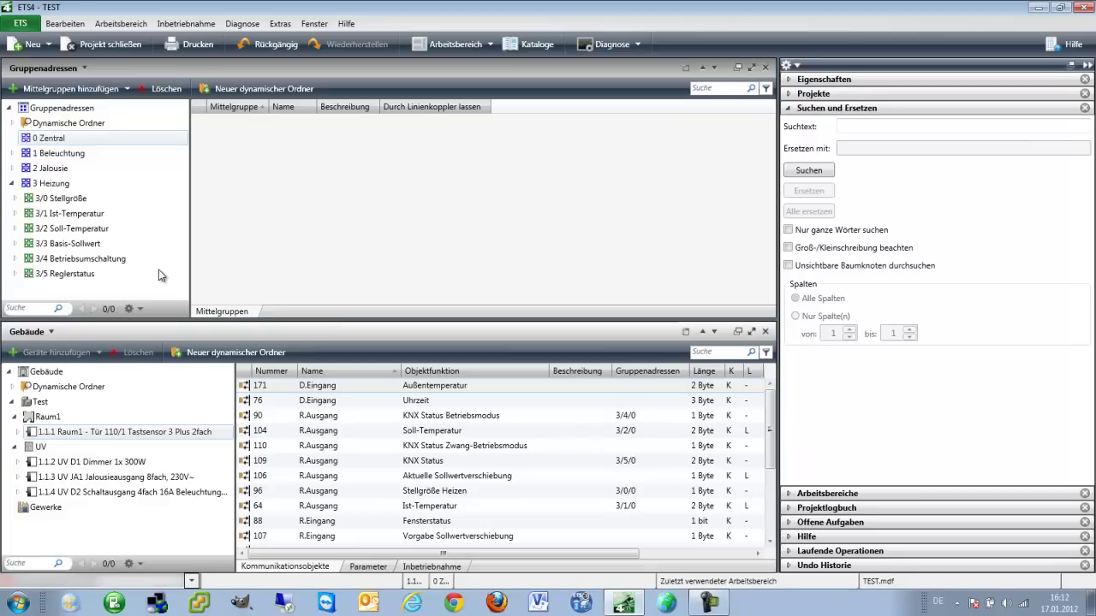
pyautogui.press('Insert')
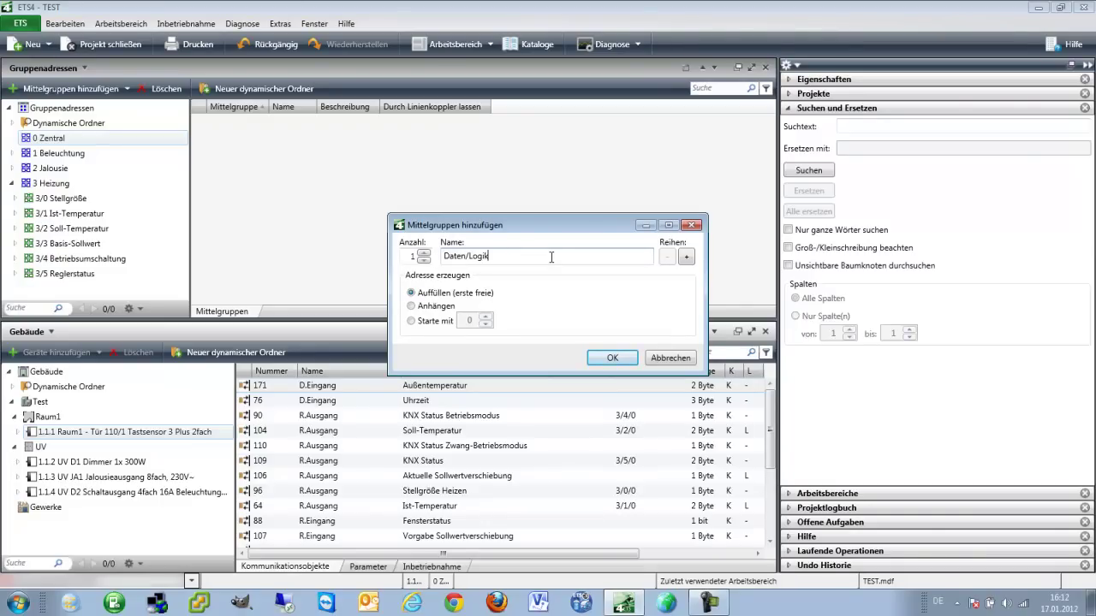
pyautogui.press('Return')
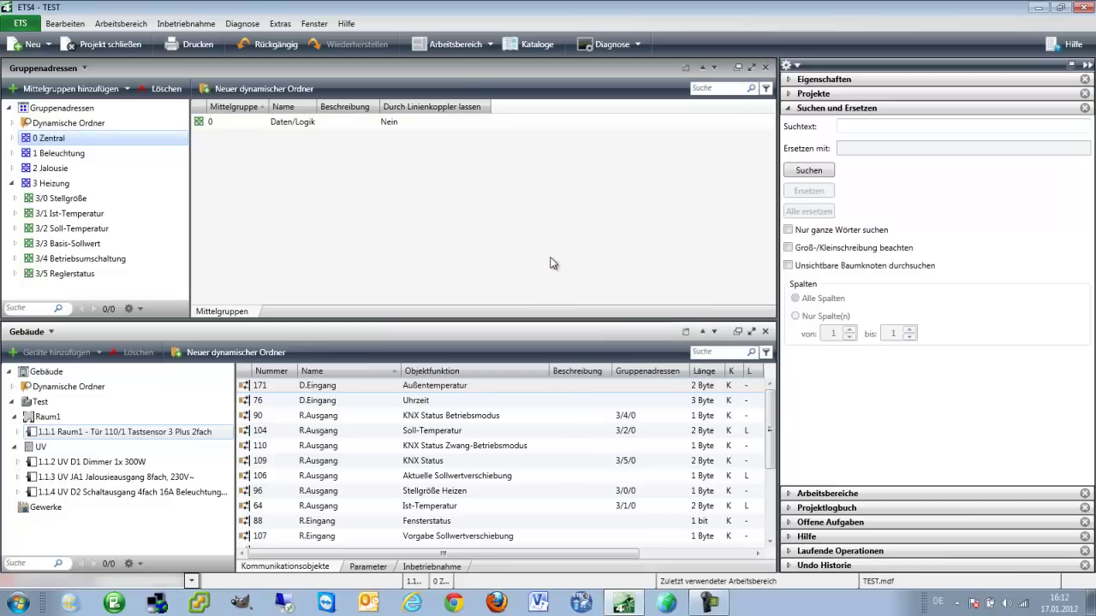
# Set the address of the middle group Daten/Logik to 7.
pyautogui.click(12, 138)
pyautogui.click(73, 154)
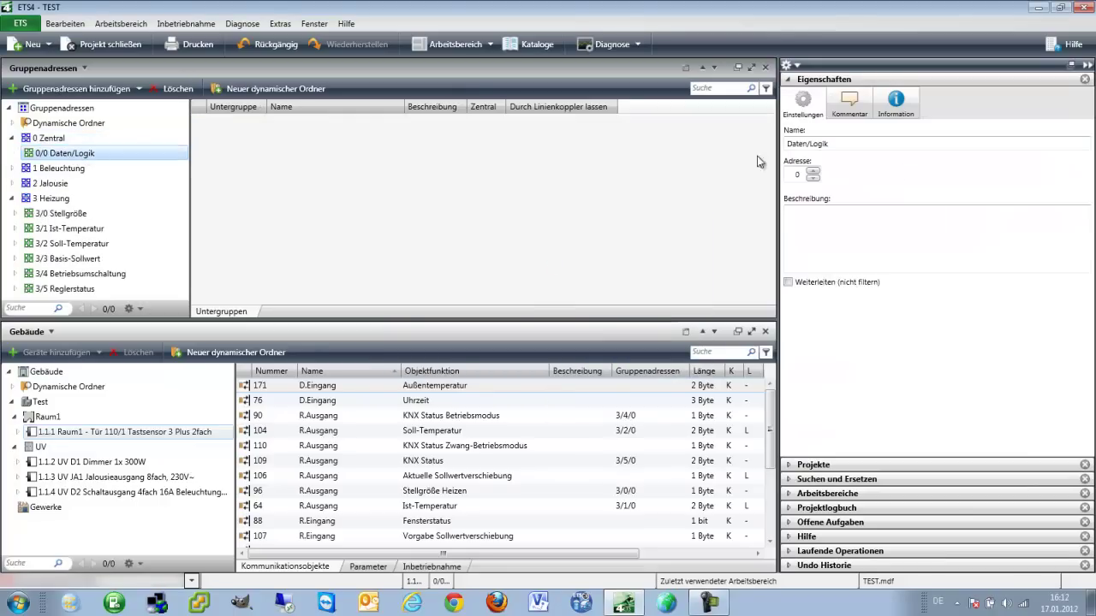
pyautogui.click(814, 172)
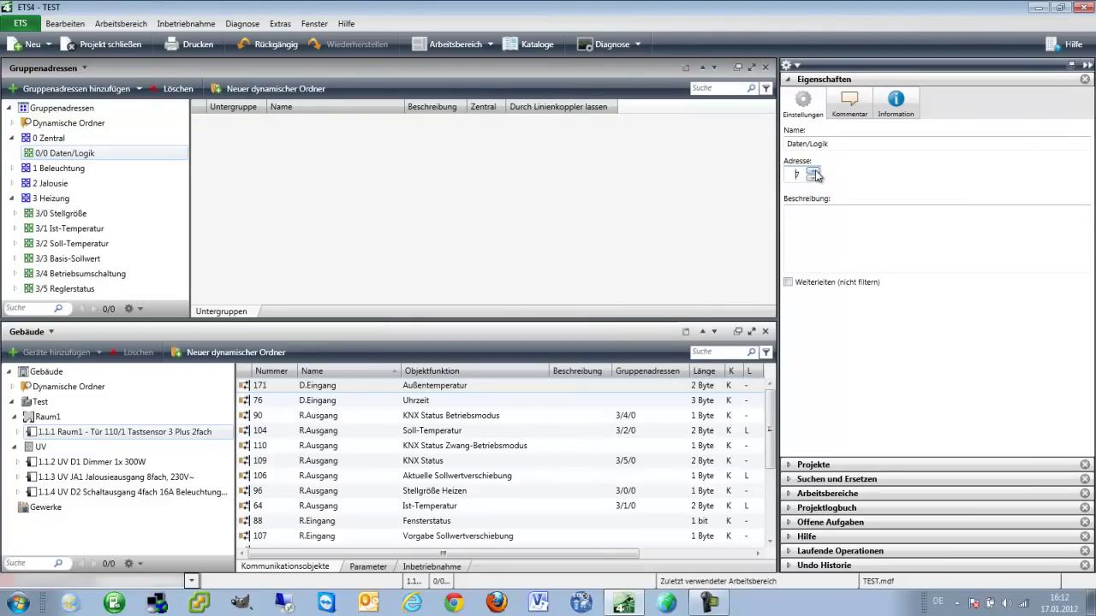
pyautogui.click(62, 168)
pyautogui.click(45, 153)
# Add a middle group named "Wetter" to the main group Zentral and set its address to 6.
pyautogui.click(39, 140)
pyautogui.press('Insert')
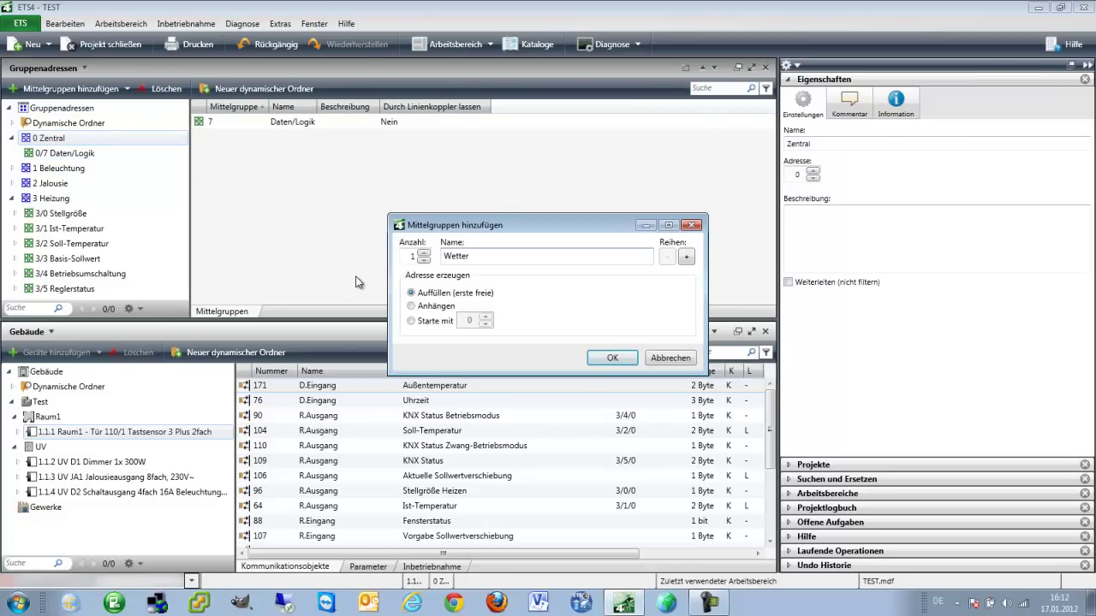
pyautogui.press('Return')
pyautogui.click(67, 156)
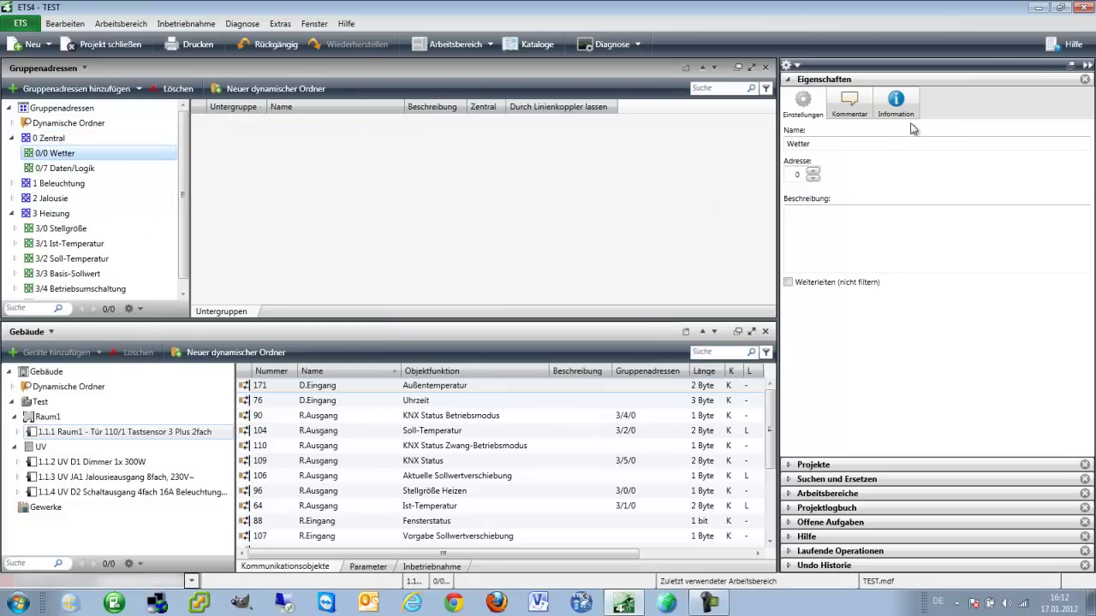
pyautogui.click(813, 172)
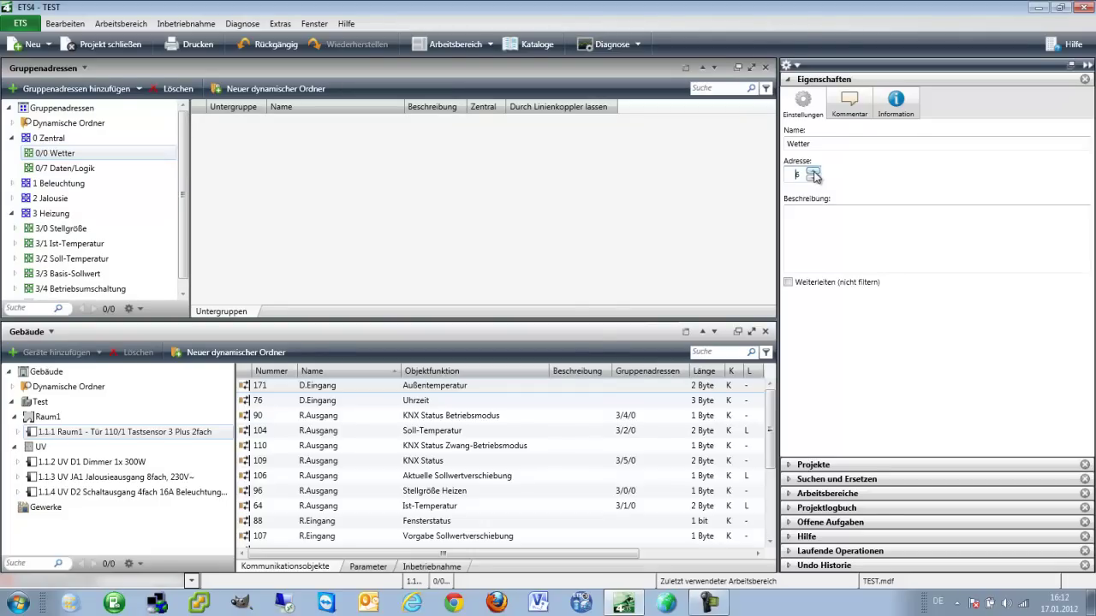
pyautogui.click(86, 168)
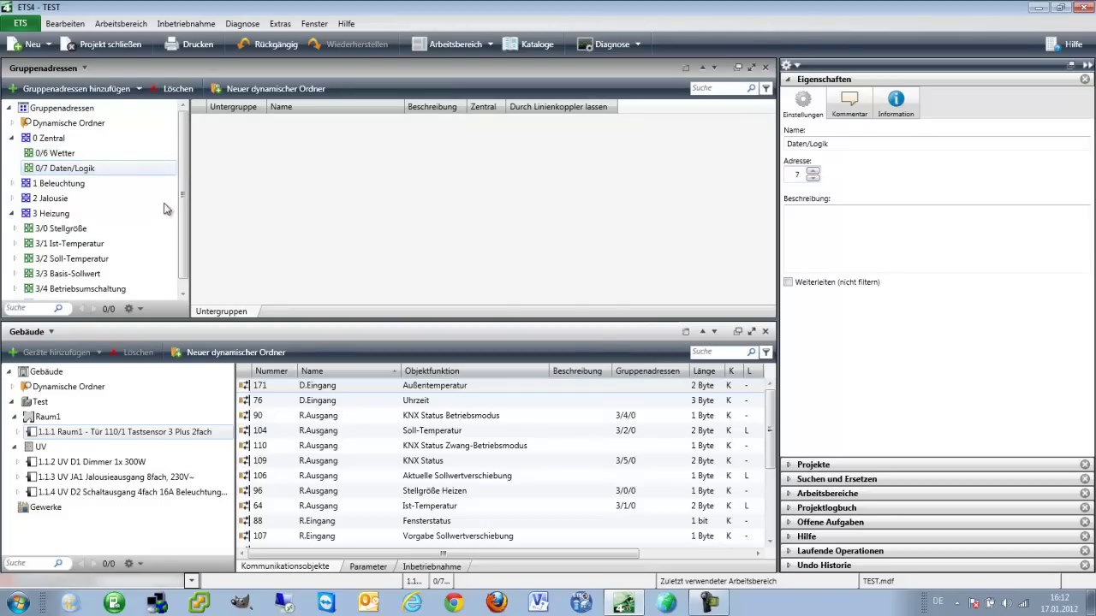
pyautogui.press('Insert')
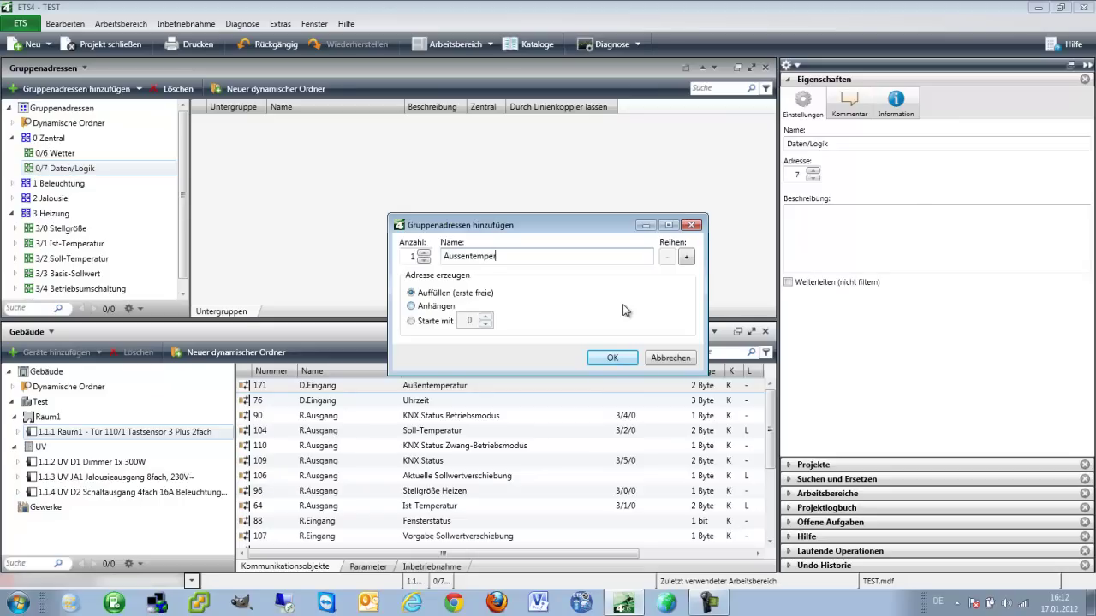
pyautogui.press('BackSpace')
pyautogui.press('BackSpace')
pyautogui.press('BackSpace')
pyautogui.press('BackSpace')
pyautogui.press('BackSpace')
pyautogui.press('BackSpace')
pyautogui.press('BackSpace')
pyautogui.press('BackSpace')
pyautogui.click(661, 360)
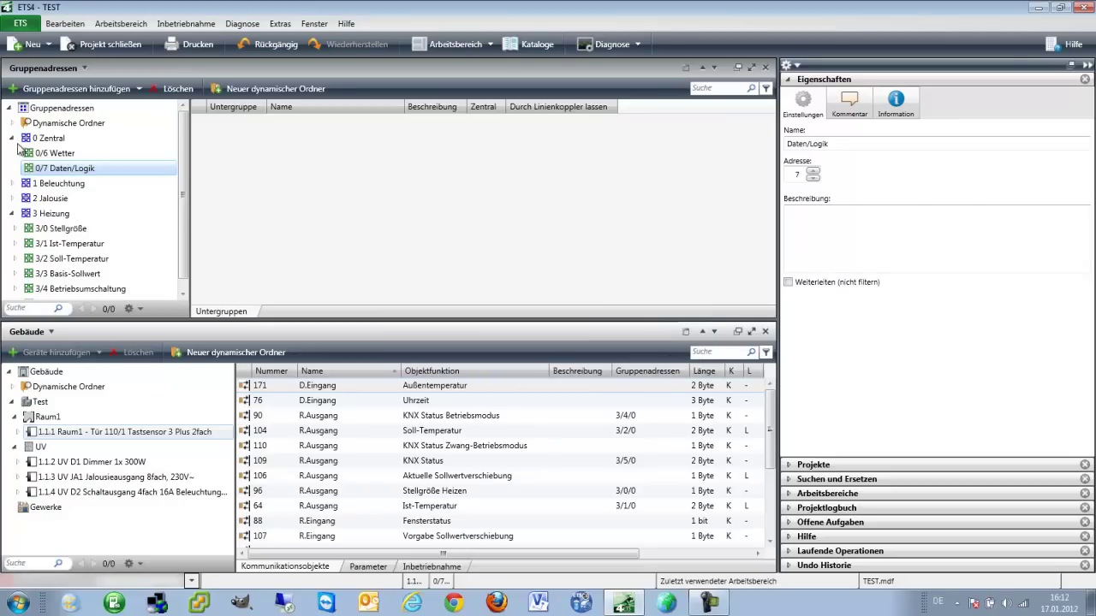
# Add a group address named "Außentemperatur" to the middle group Wetter.
pyautogui.click(50, 153)
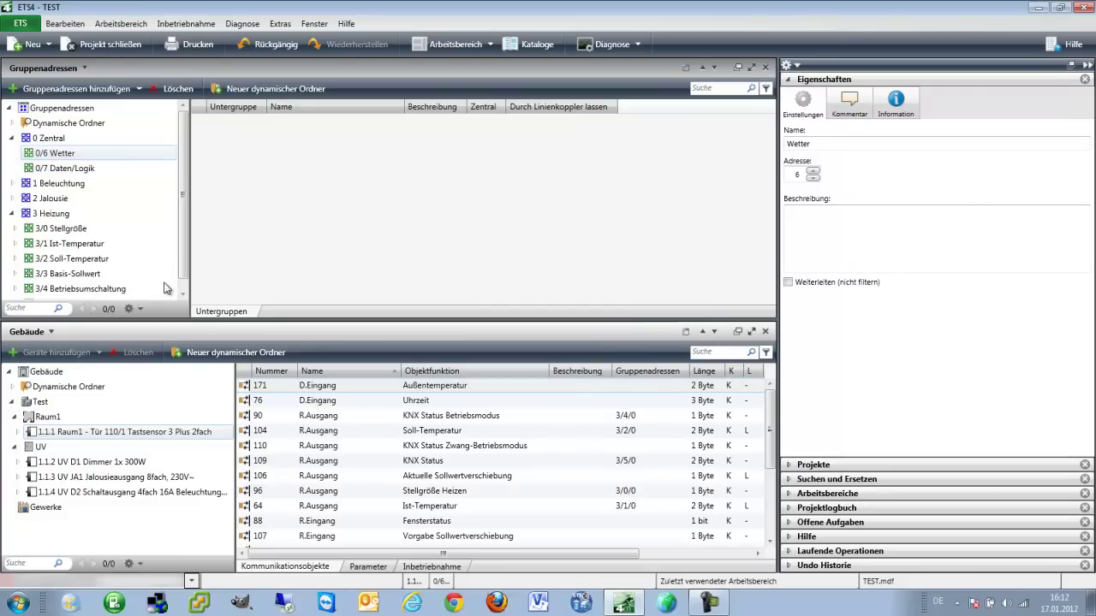
pyautogui.press('Insert')
pyautogui.write('Außentemperatu')
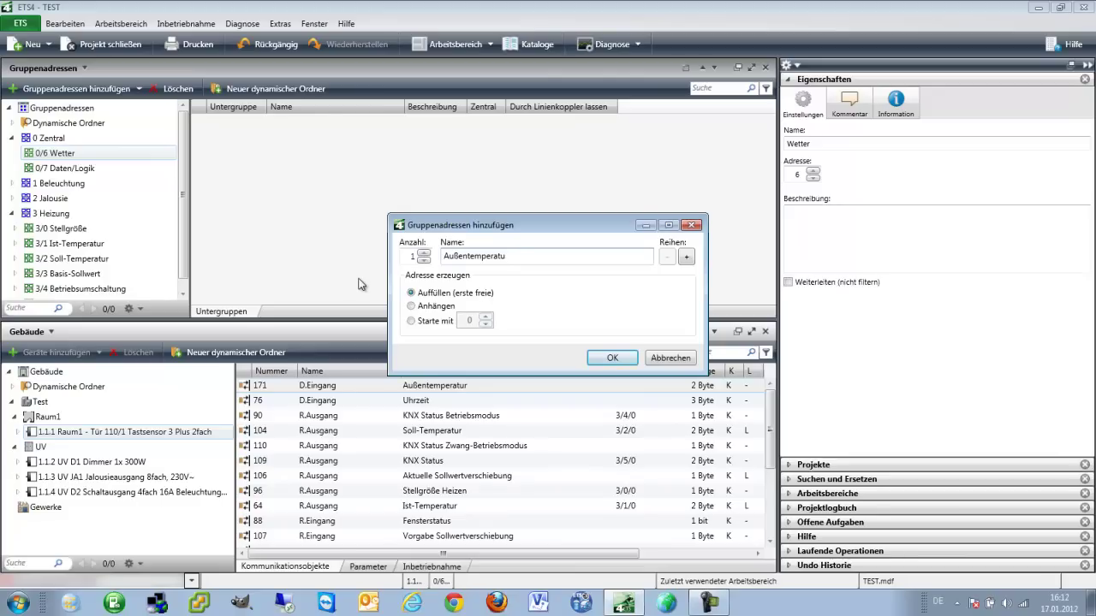
pyautogui.write('irr')
pyautogui.press('Return')
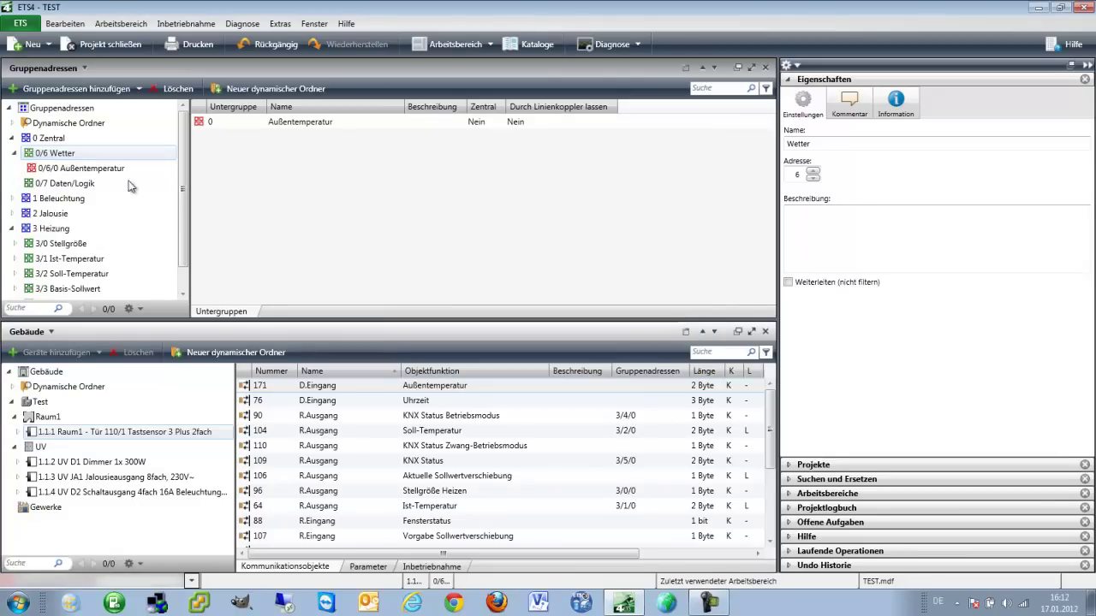
# Add two more group addresses named "Datum" and "Zeit" to the middle group Wetter.
pyautogui.press('Insert')
pyautogui.write('Datum')
pyautogui.press('Return')
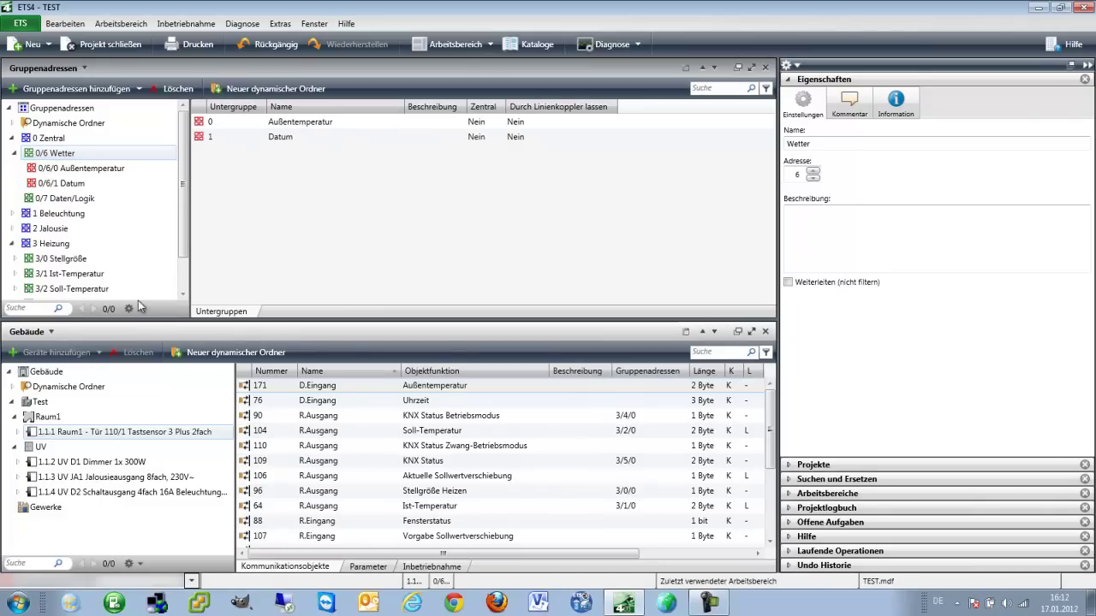
pyautogui.press('Insert')
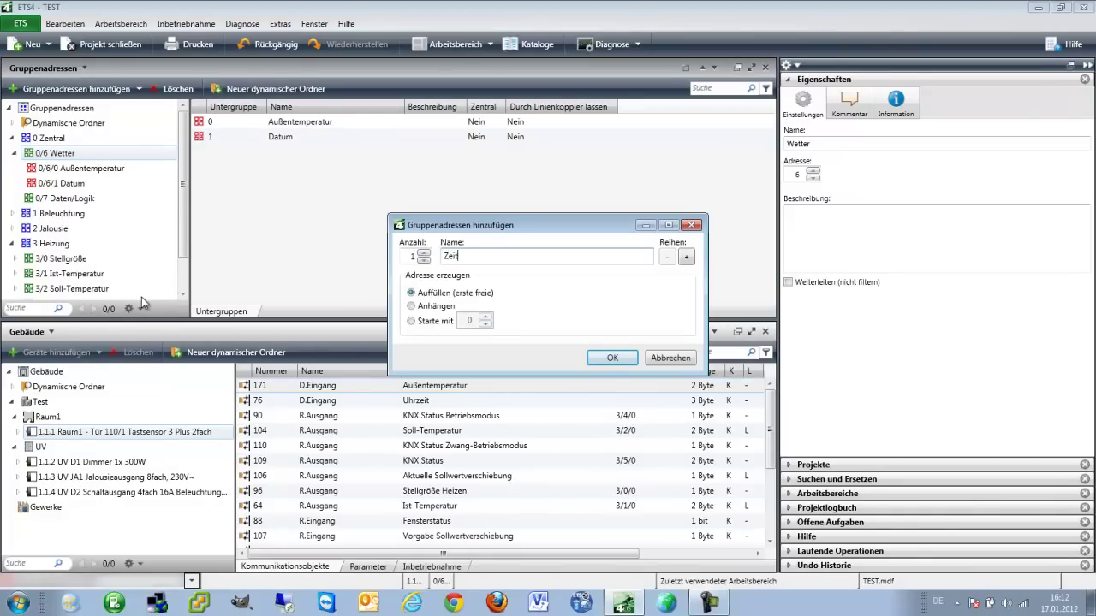
pyautogui.write('Zeit')
pyautogui.press('Return')
# Link the Tastsensor's objects Uhrzeit and Außentemperatur to the group addresses Zeit and Außentemperatur respectively.
pyautogui.click(433, 402)
pyautogui.moveTo(433, 403); pyautogui.dragTo(94, 199)
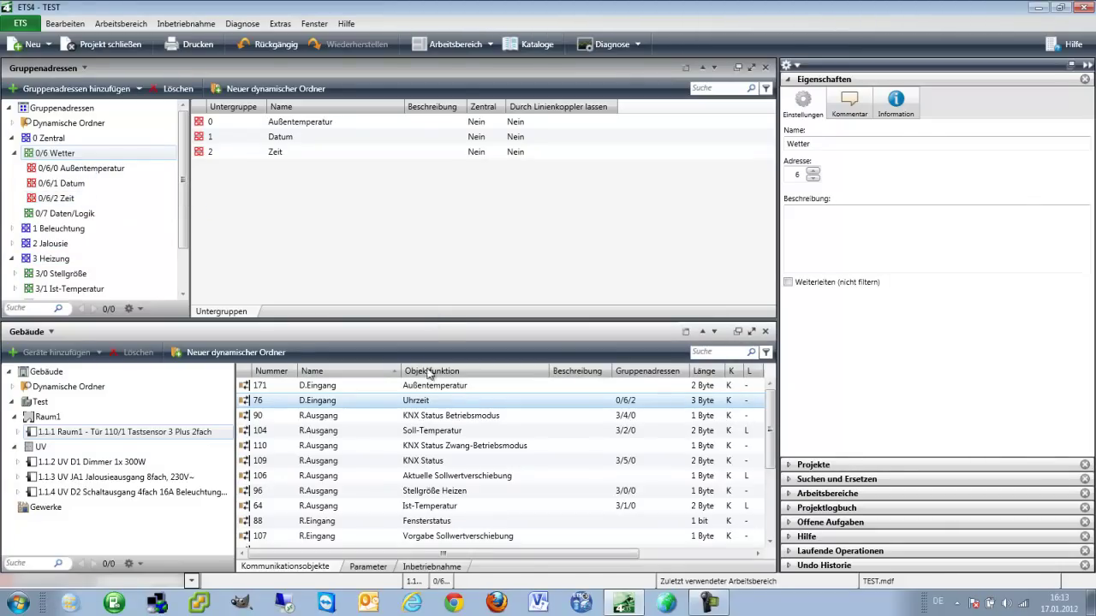
pyautogui.moveTo(474, 388); pyautogui.dragTo(115, 175)
# Review the Tastsensor's full list of communication objects and their assigned group addresses.
pyautogui.click(535, 491)
pyautogui.scroll(-3, 549, 470)
pyautogui.scroll(3, 573, 424)
pyautogui.scroll(-3, 573, 422)
pyautogui.scroll(3, 569, 426)
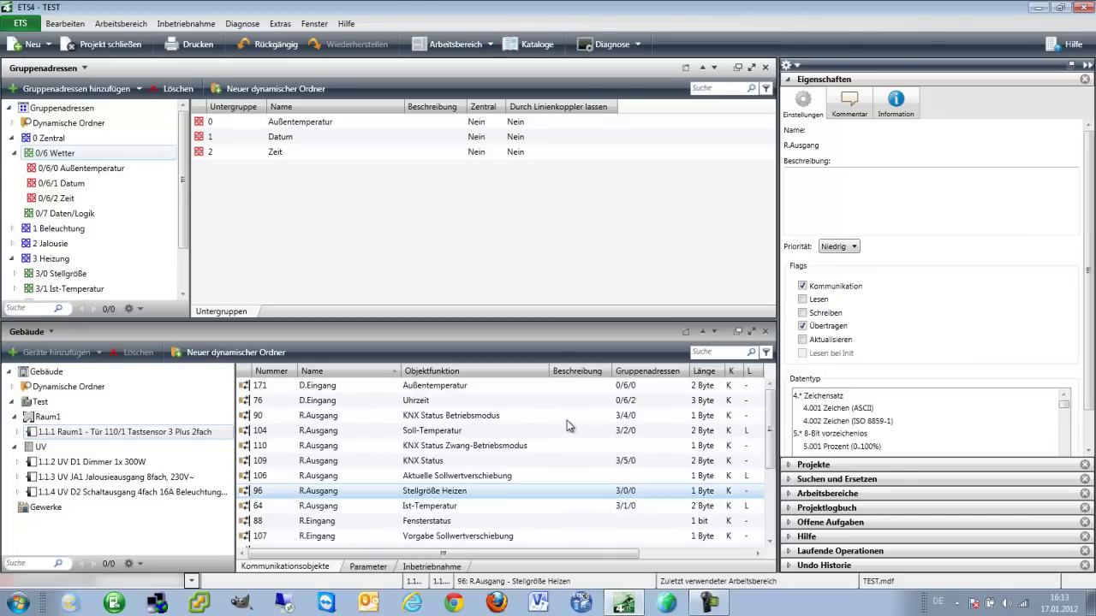
pyautogui.scroll(-3, 548, 471)
pyautogui.scroll(3, 539, 494)
pyautogui.scroll(-3, 537, 482)
pyautogui.scroll(3, 538, 480)
pyautogui.scroll(-1, 536, 472)
pyautogui.scroll(1, 531, 475)
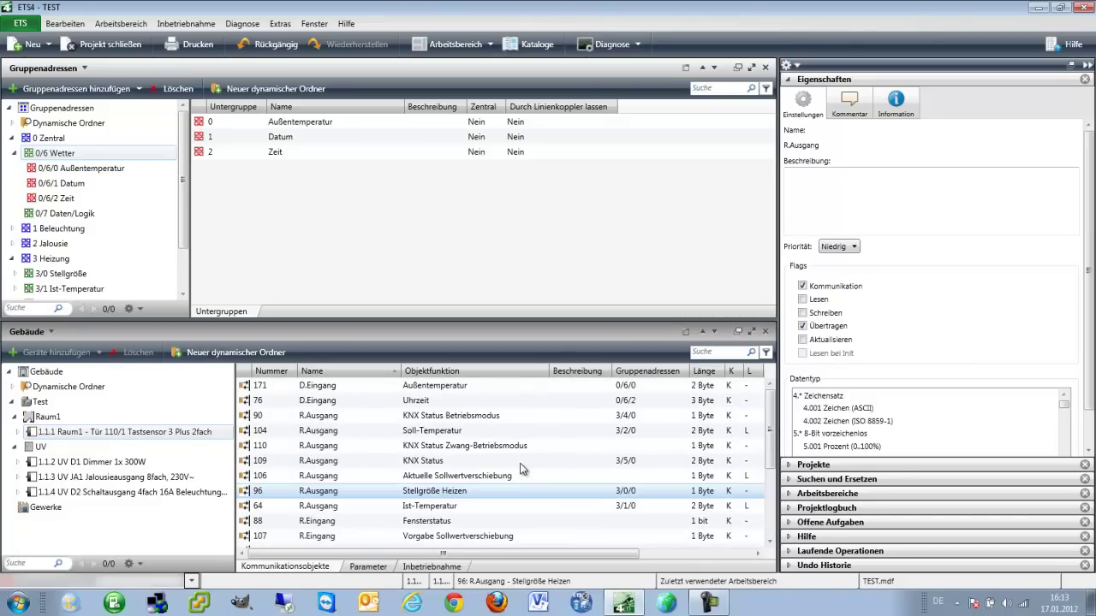